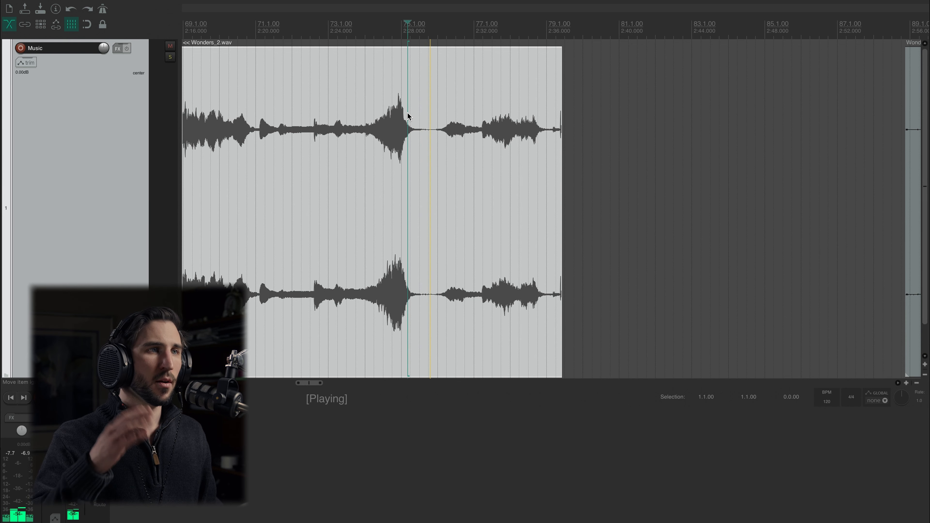
- Stop playback and move the Wonders_3 clip earlier to start at about 2:38, close behind the end of Wonders_2
{"action": "key", "text": "space"}
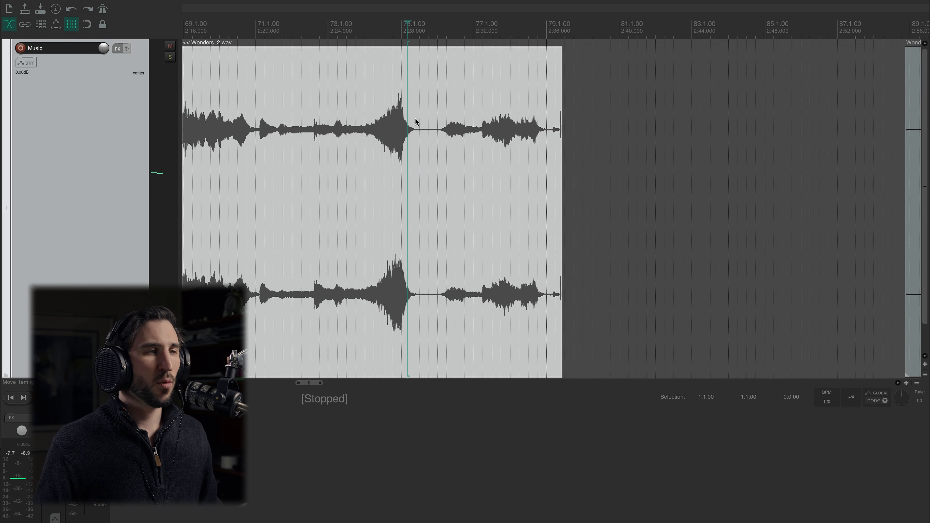
{"action": "scroll", "coordinate": [415, 118], "scroll_direction": "up", "scroll_amount": 4}
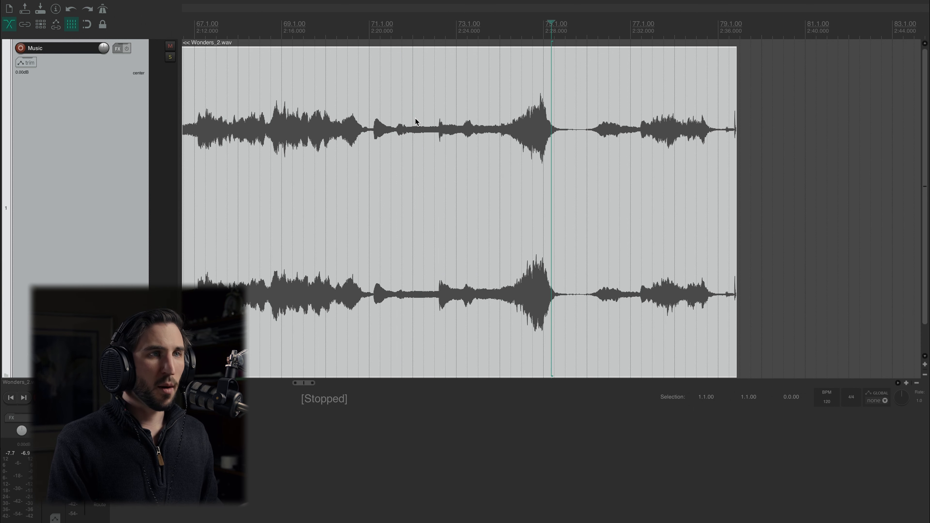
{"action": "scroll", "coordinate": [415, 118], "scroll_direction": "right", "scroll_amount": 1}
{"action": "scroll", "coordinate": [415, 118], "scroll_direction": "down", "scroll_amount": 1}
{"action": "scroll", "coordinate": [415, 117], "scroll_direction": "right", "scroll_amount": 3}
{"action": "scroll", "coordinate": [805, 173], "scroll_direction": "right", "scroll_amount": 1}
{"action": "scroll", "coordinate": [805, 173], "scroll_direction": "down", "scroll_amount": 1}
{"action": "scroll", "coordinate": [805, 173], "scroll_direction": "right", "scroll_amount": 4}
{"action": "left_click_drag", "start_coordinate": [808, 171], "coordinate": [519, 166]}
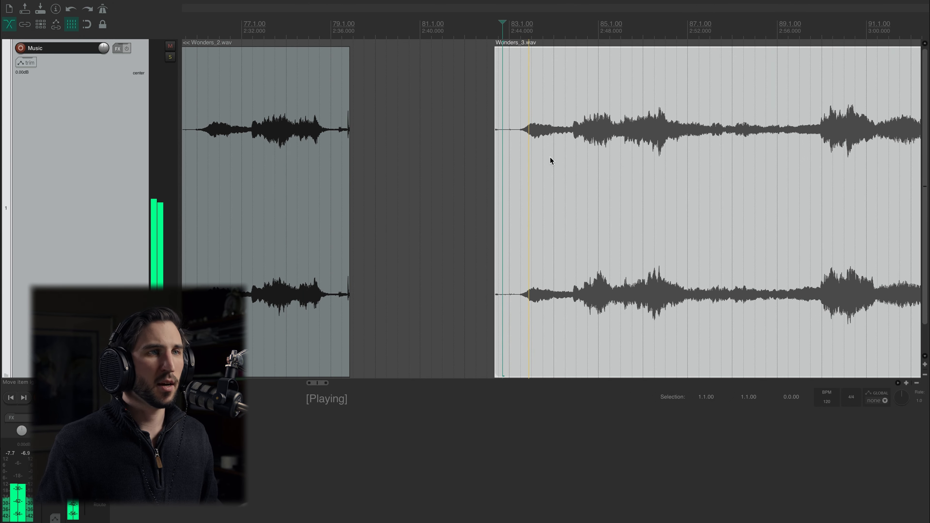
{"action": "left_click_drag", "start_coordinate": [567, 213], "coordinate": [450, 211]}
{"action": "scroll", "coordinate": [505, 217], "scroll_direction": "right", "scroll_amount": 3}
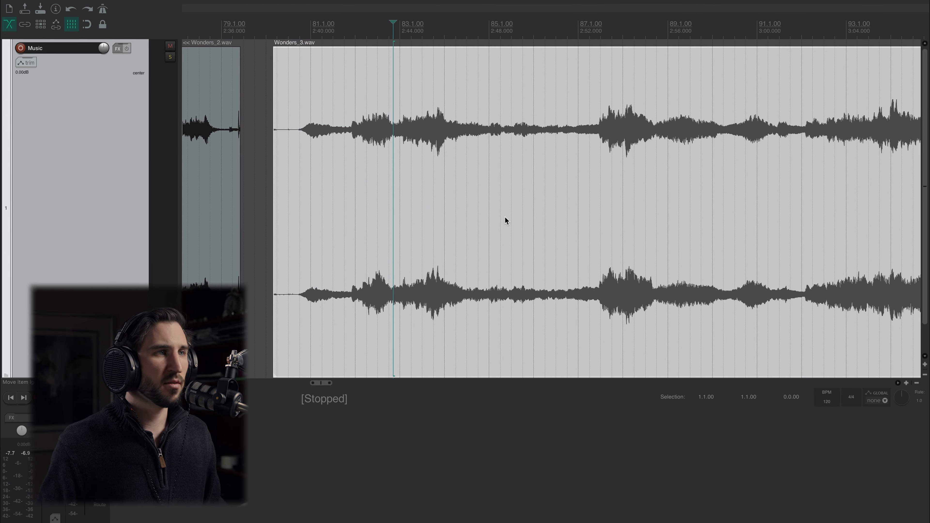
- Trim the end of the Wonders_2 clip back to about 2:30.8, shortly after the quiet passage that follows its loud swell
{"action": "scroll", "coordinate": [505, 217], "scroll_direction": "left", "scroll_amount": 5}
{"action": "scroll", "coordinate": [505, 217], "scroll_direction": "up", "scroll_amount": 1}
{"action": "scroll", "coordinate": [505, 219], "scroll_direction": "left", "scroll_amount": 4}
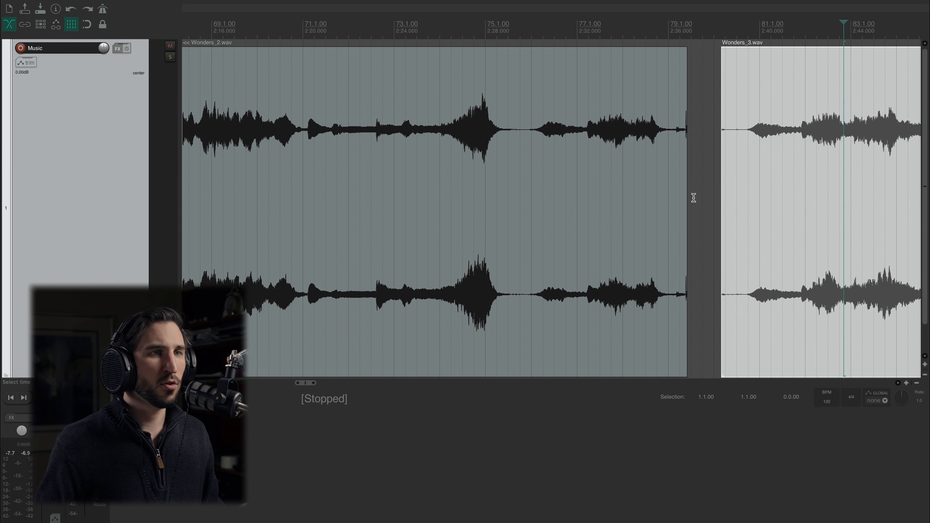
{"action": "left_click_drag", "start_coordinate": [685, 199], "coordinate": [550, 198]}
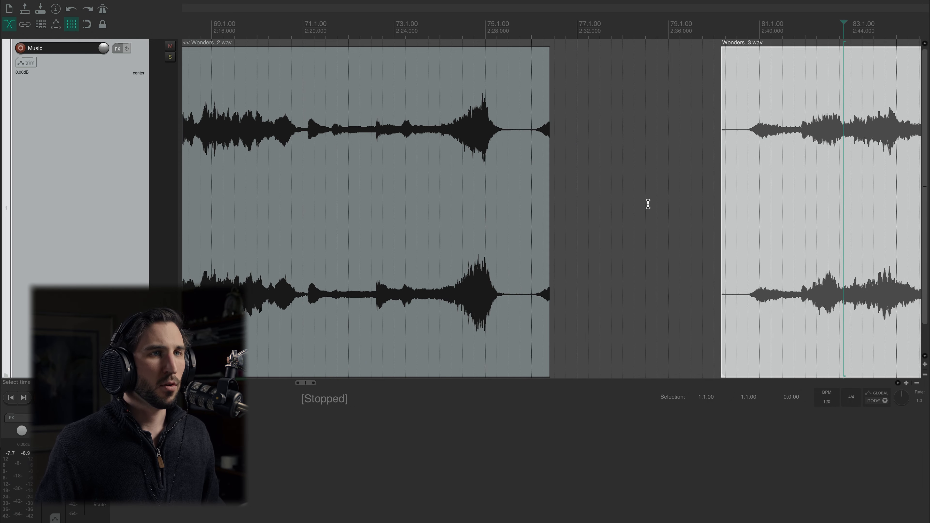
- Move Wonders_3 to about 2:31 and trim 0.973 s of silence off its start so it begins at 2:32.027
{"action": "left_click_drag", "start_coordinate": [768, 253], "coordinate": [599, 247]}
{"action": "scroll", "coordinate": [593, 234], "scroll_direction": "up", "scroll_amount": 4}
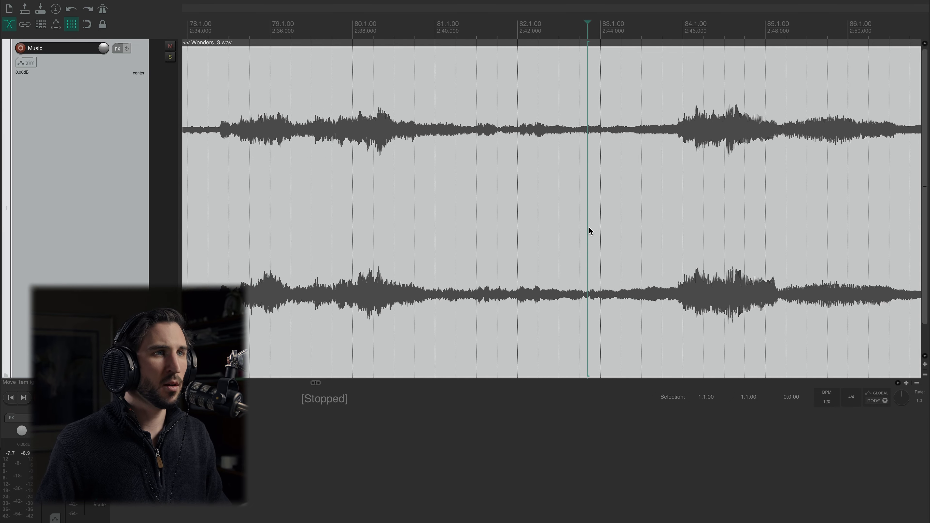
{"action": "scroll", "coordinate": [588, 227], "scroll_direction": "right", "scroll_amount": 5}
{"action": "left_click_drag", "start_coordinate": [687, 234], "coordinate": [705, 235]}
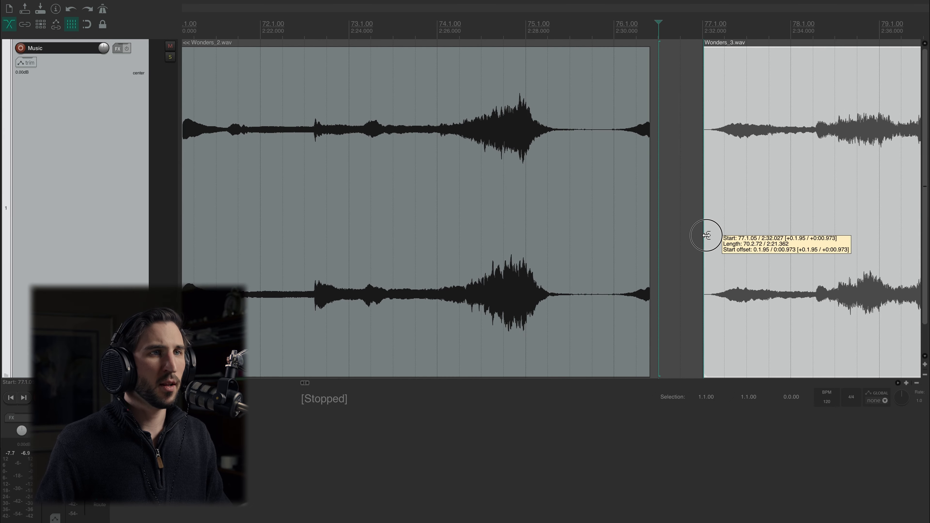
- Turn off auto-crossfade and move Wonders_3 to start at about 2:30, overlapping the end of Wonders_2
{"action": "left_click", "coordinate": [665, 171]}
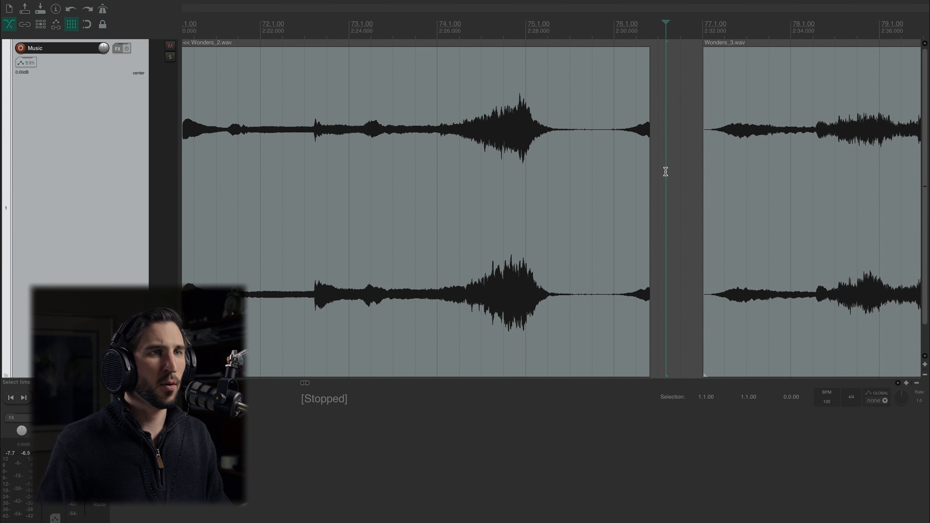
{"action": "scroll", "coordinate": [665, 171], "scroll_direction": "up", "scroll_amount": 3}
{"action": "scroll", "coordinate": [615, 205], "scroll_direction": "up", "scroll_amount": 1}
{"action": "left_click", "coordinate": [722, 256]}
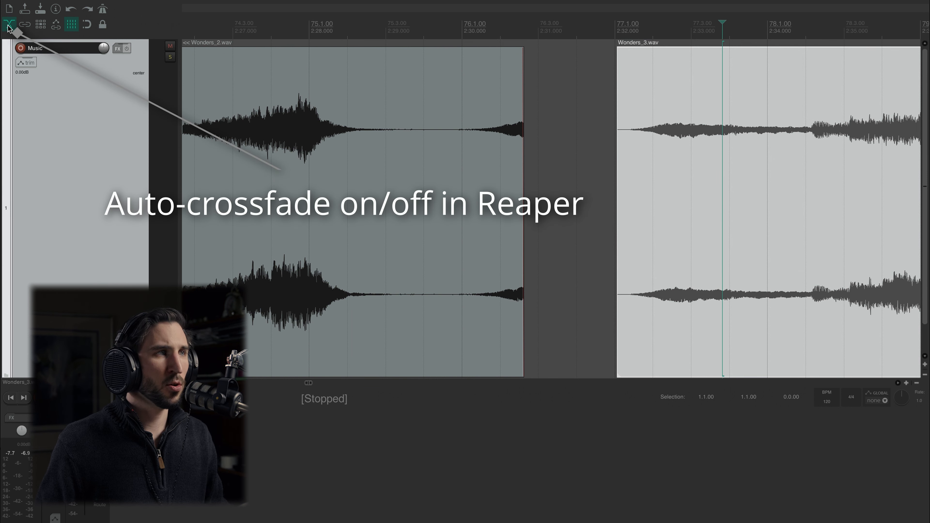
{"action": "left_click_drag", "start_coordinate": [831, 301], "coordinate": [596, 307]}
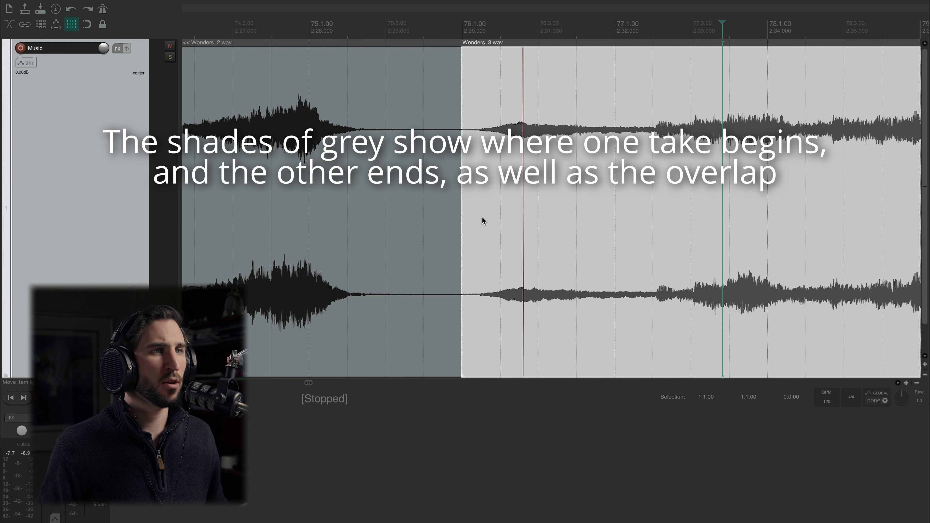
- Adjust the facing clip edges to a short overlap from about 2:29.5 to 2:29.9 and crossfade it with auto-crossfade turned on
{"action": "left_click", "coordinate": [382, 161]}
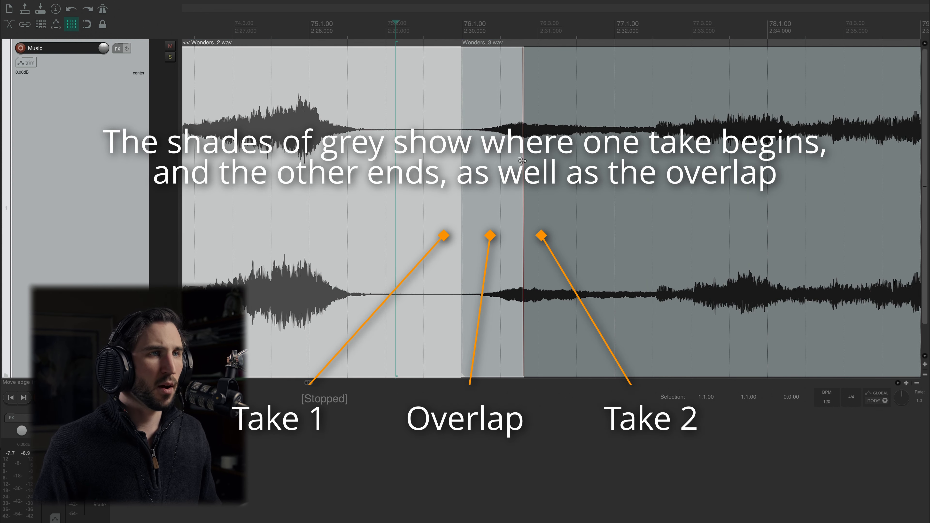
{"action": "left_click_drag", "start_coordinate": [521, 161], "coordinate": [446, 170]}
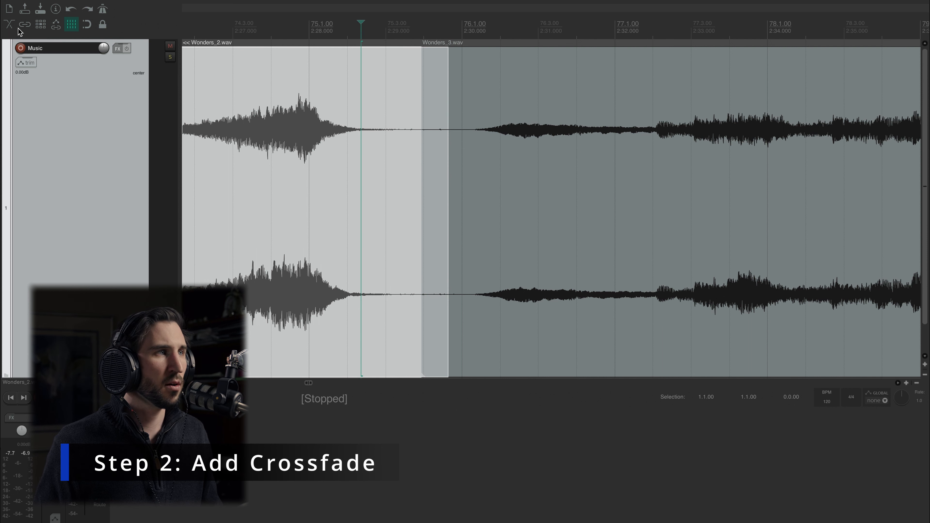
{"action": "left_click_drag", "start_coordinate": [447, 257], "coordinate": [448, 257]}
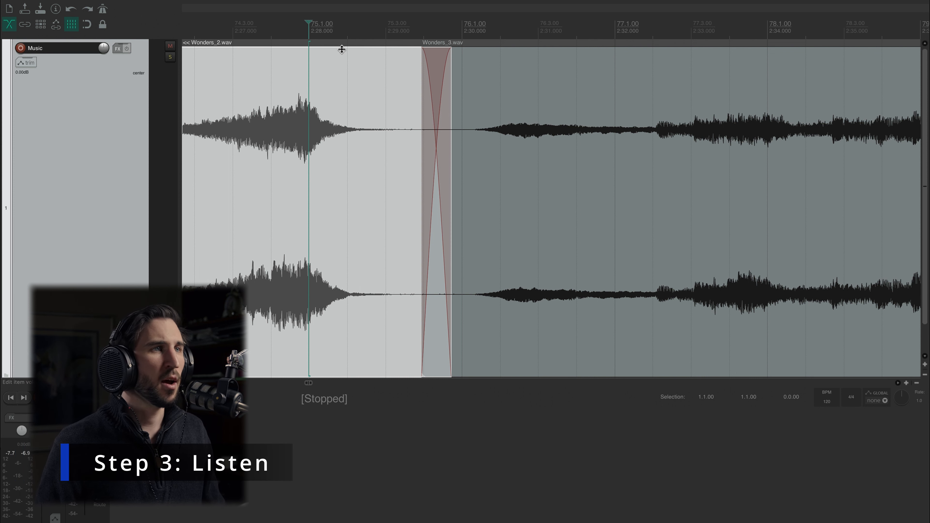
- Listen to the crossfade between Wonders_2 and Wonders_3 several times from points shortly before it
{"action": "left_click", "coordinate": [303, 101]}
{"action": "key", "text": "space"}
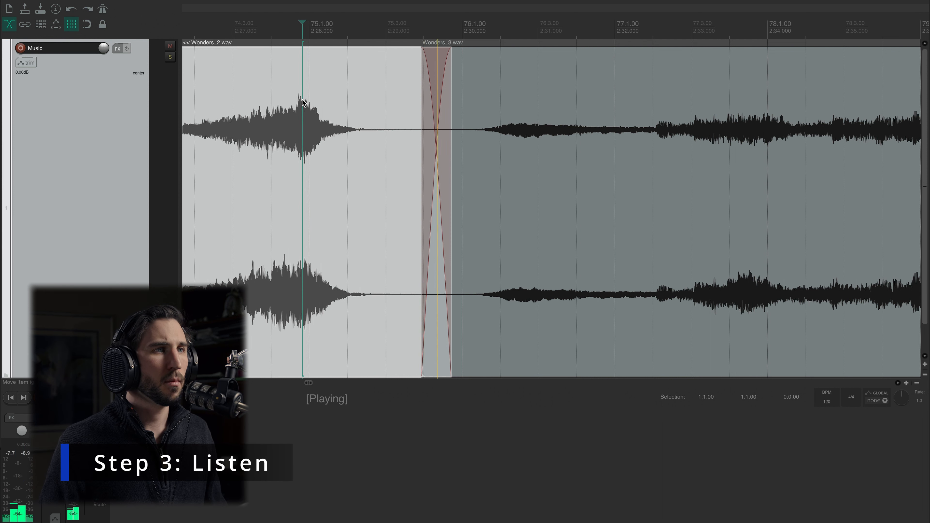
{"action": "key", "text": "space"}
{"action": "left_click", "coordinate": [396, 113]}
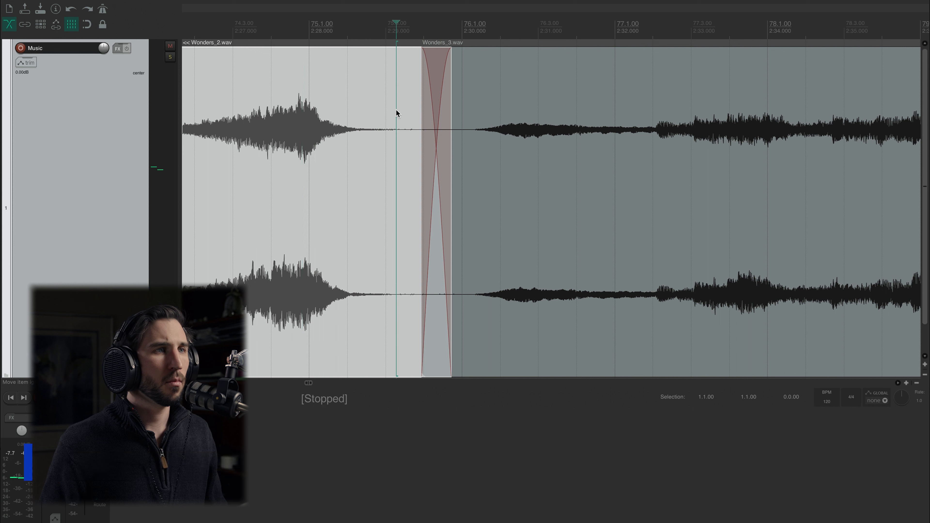
{"action": "key", "text": "space"}
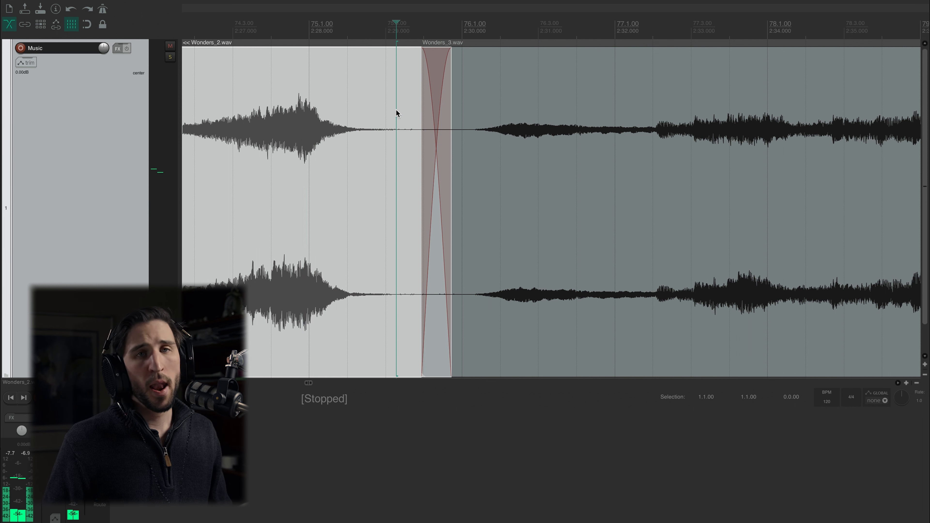
{"action": "left_click", "coordinate": [346, 109]}
{"action": "left_click", "coordinate": [410, 102]}
{"action": "left_click", "coordinate": [366, 97]}
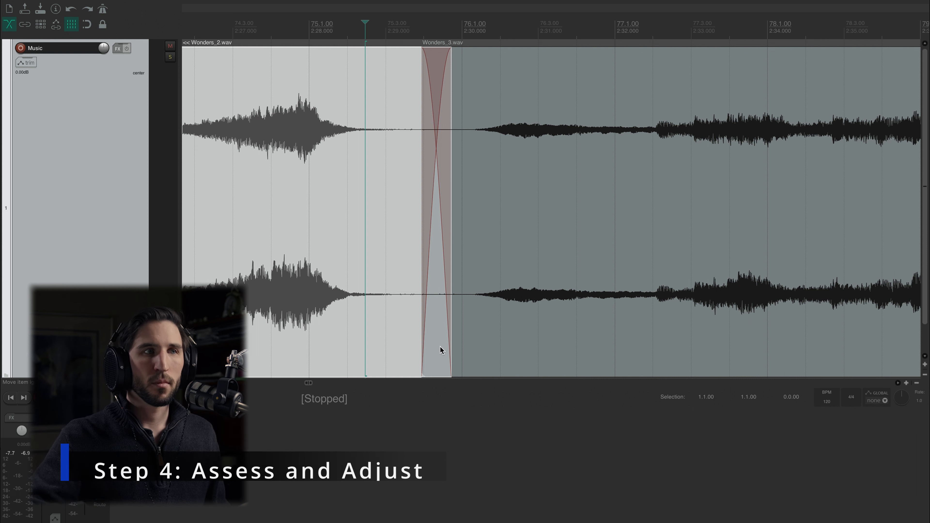
- Try shifting the crossfade and Wonders_3 about 0.2 s later, and audition the longer gap before the note
{"action": "left_click", "coordinate": [438, 361]}
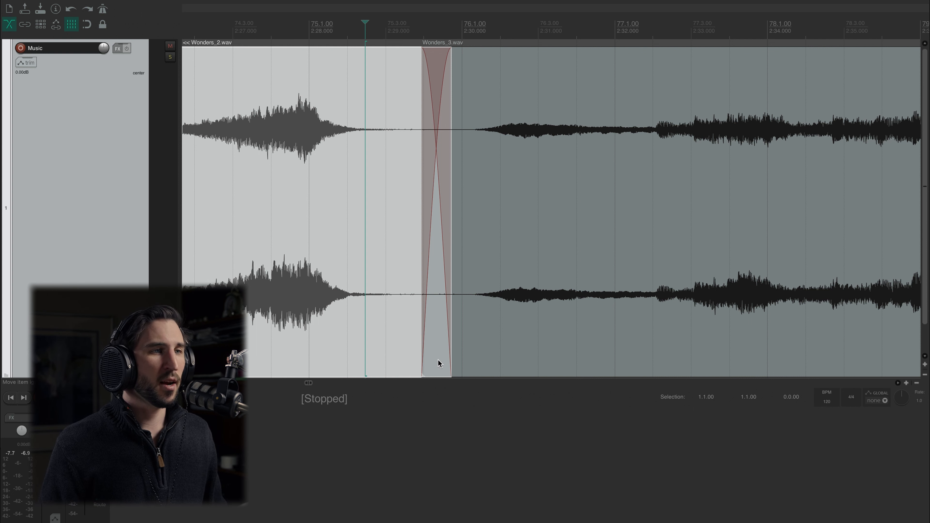
{"action": "left_click_drag", "start_coordinate": [438, 362], "coordinate": [455, 363]}
{"action": "key", "text": "space"}
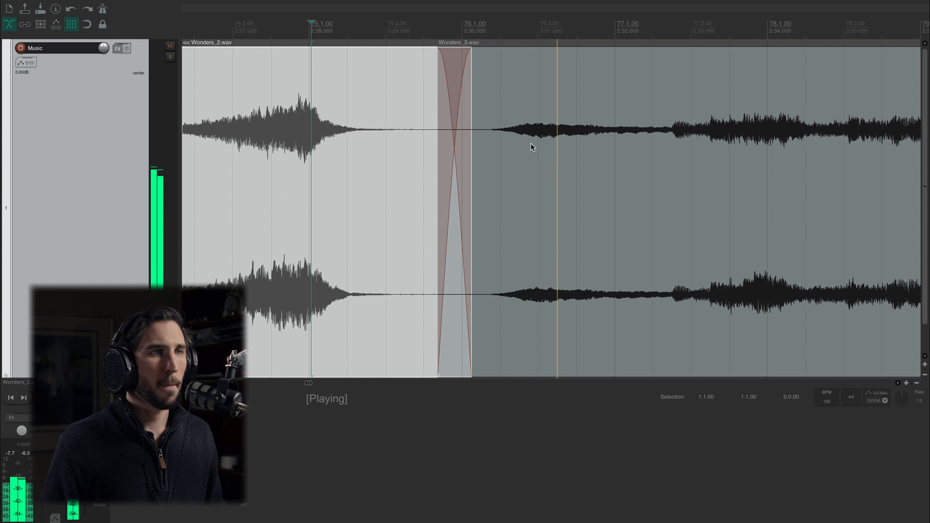
{"action": "key", "text": "space"}
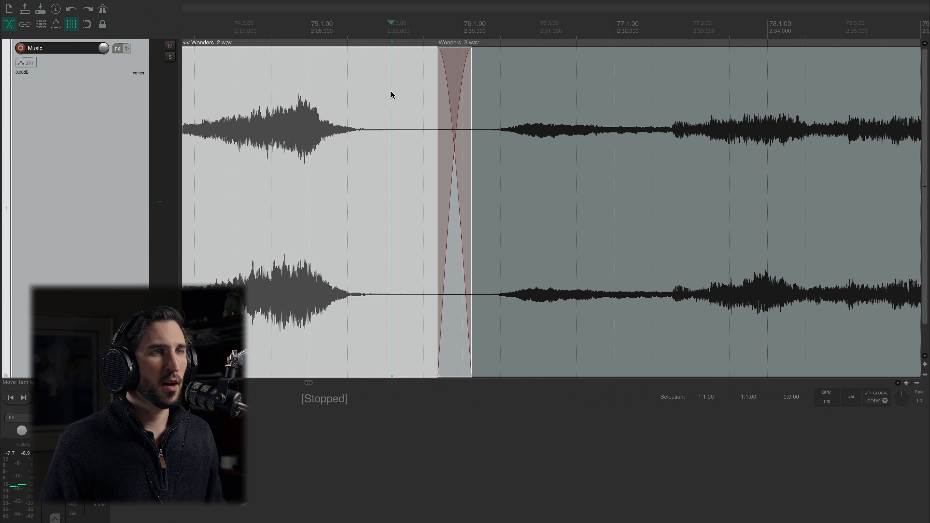
{"action": "key", "text": "space"}
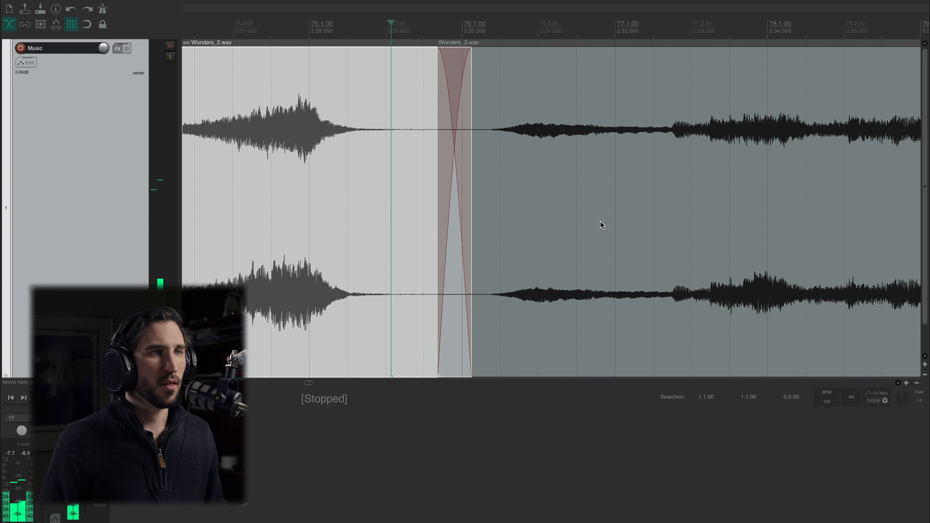
- Undo the changes made to the timing and overlap of Wonders_3, back to the earlier short crossfade
{"action": "key", "text": "super+z"}
{"action": "key", "text": "super+z"}
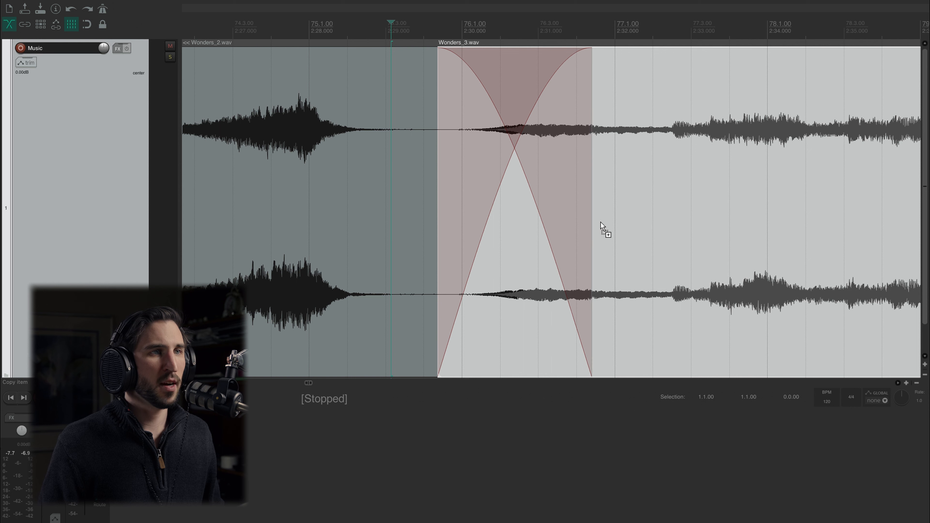
{"action": "key", "text": "super+z"}
{"action": "key", "text": "super+z"}
{"action": "key", "text": "super+z"}
{"action": "key", "text": "super+z"}
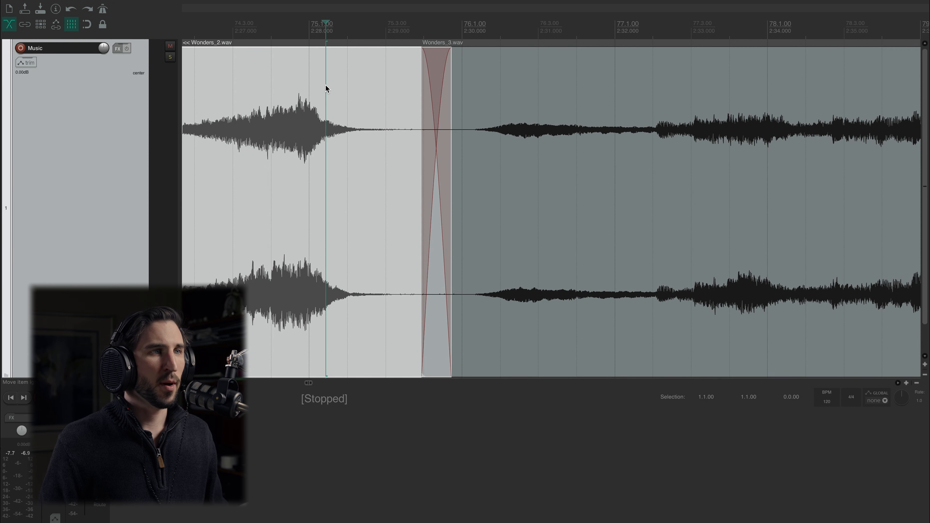
- Replay the transition from Wonders_2 into Wonders_3 from about 2:28 and look over the joined clips on the timeline
{"action": "key", "text": "space"}
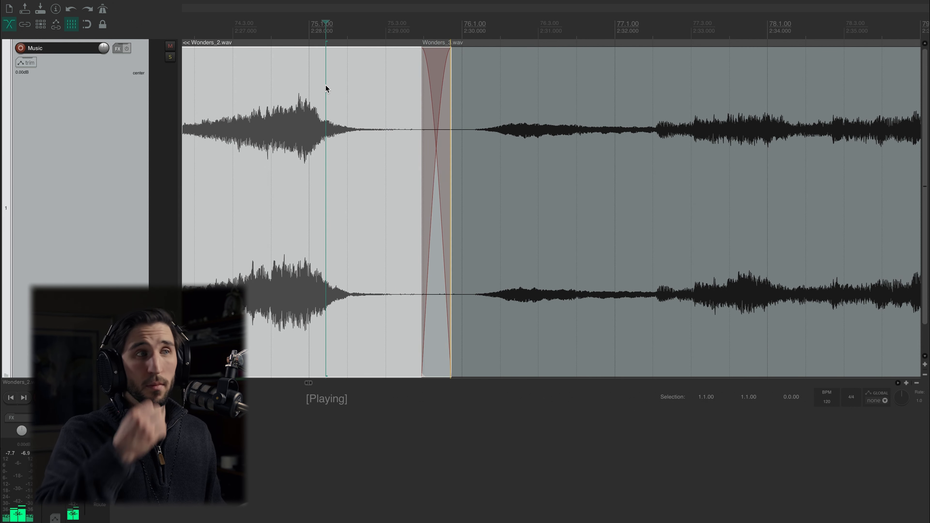
{"action": "left_click", "coordinate": [358, 93]}
{"action": "key", "text": "space"}
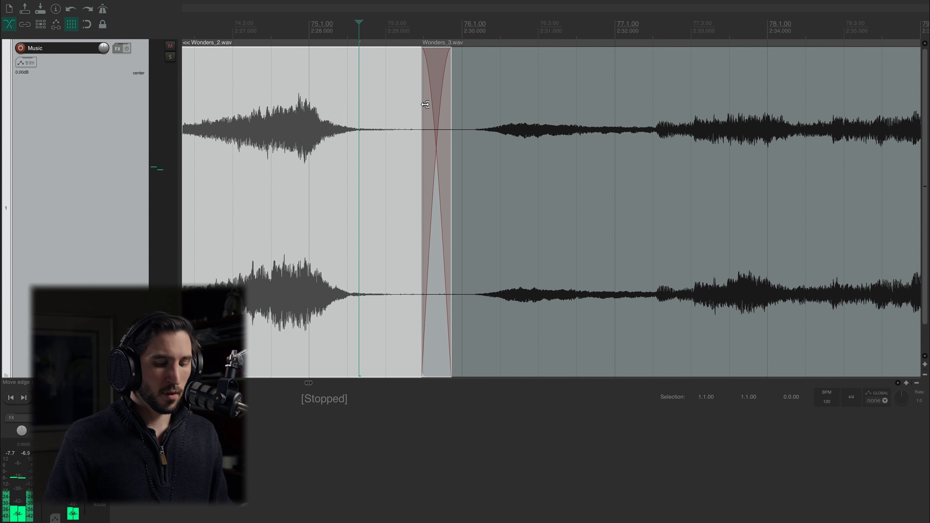
{"action": "scroll", "coordinate": [425, 105], "scroll_direction": "down", "scroll_amount": 10}
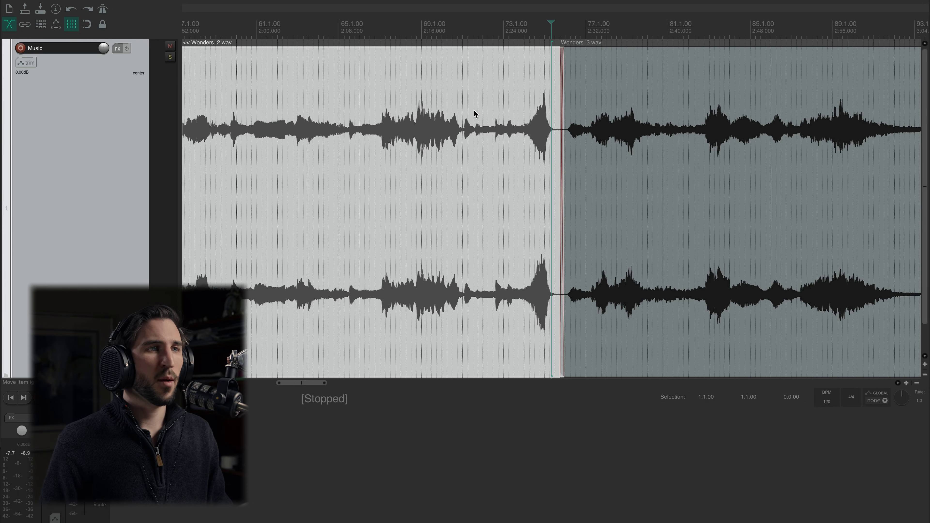
{"action": "scroll", "coordinate": [474, 110], "scroll_direction": "down", "scroll_amount": 5}
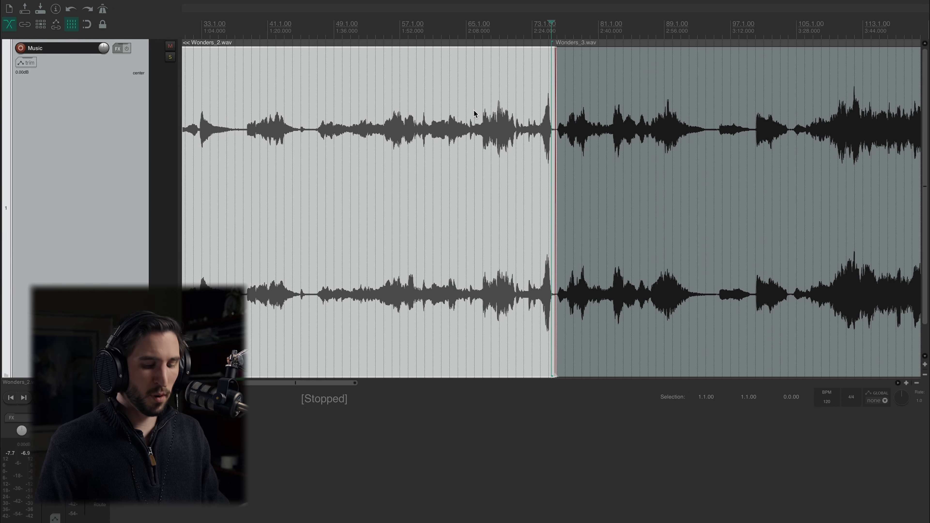
{"action": "scroll", "coordinate": [474, 112], "scroll_direction": "down", "scroll_amount": 3}
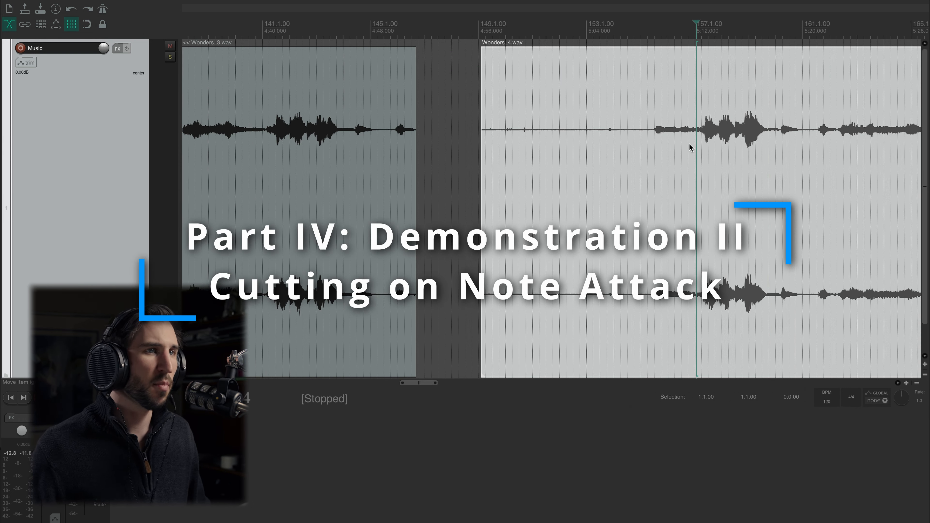
- Find the note attack in Wonders_4, cut away everything before about 5:14.3, and move the remainder to about 4:53, near Wonders_3's end
{"action": "left_click", "coordinate": [720, 113]}
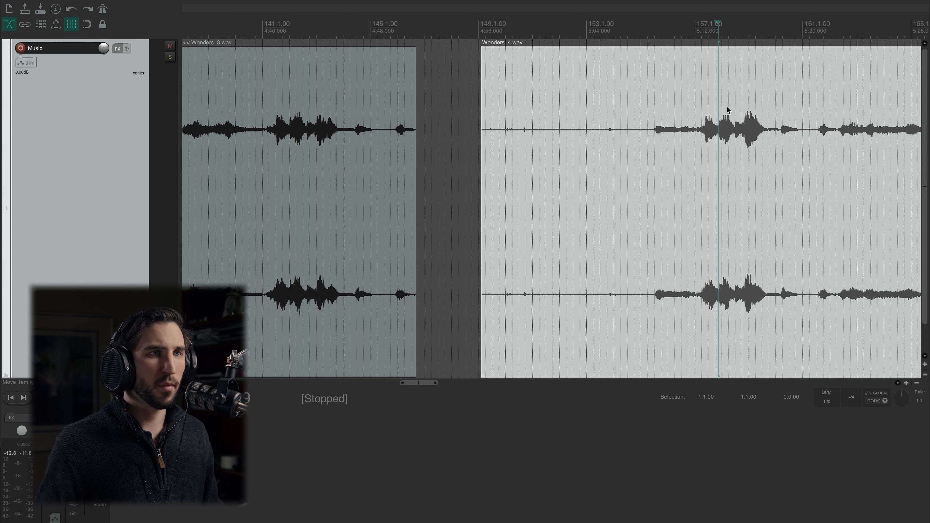
{"action": "key", "text": "space"}
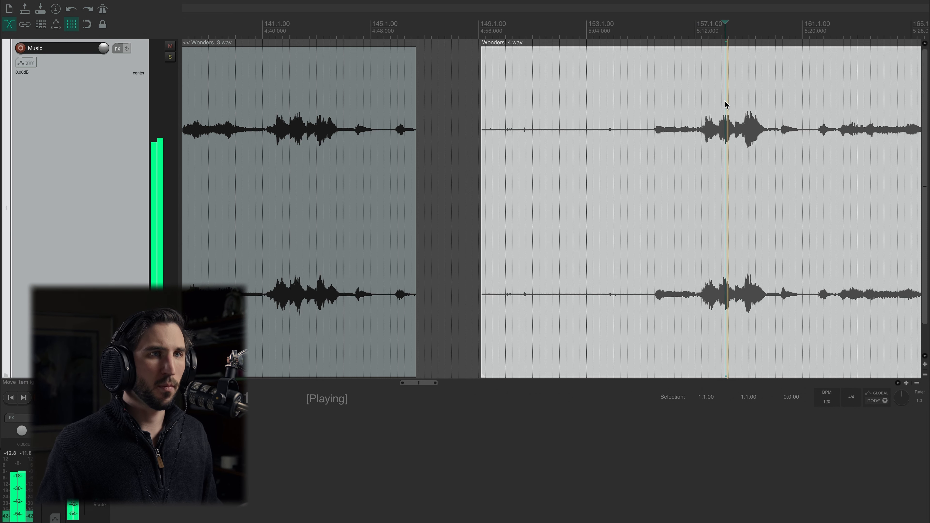
{"action": "key", "text": "space"}
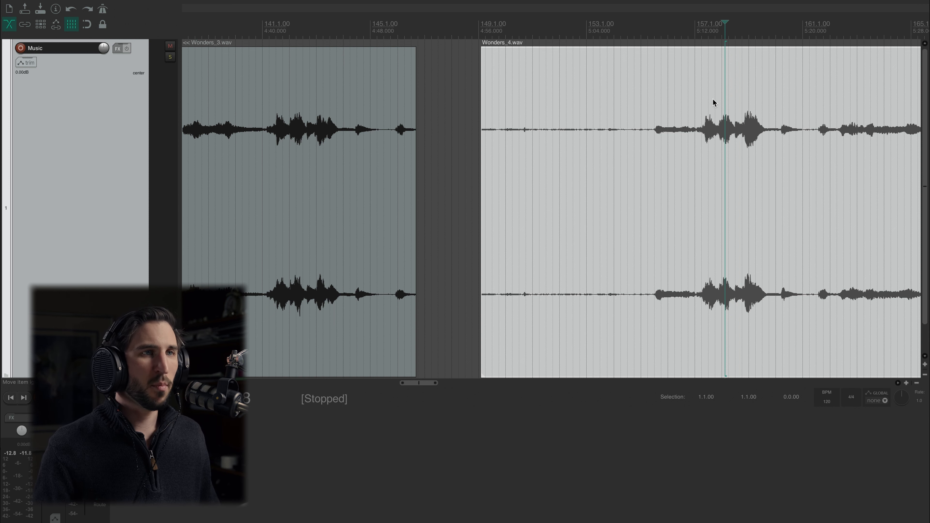
{"action": "left_click_drag", "start_coordinate": [722, 103], "coordinate": [512, 322]}
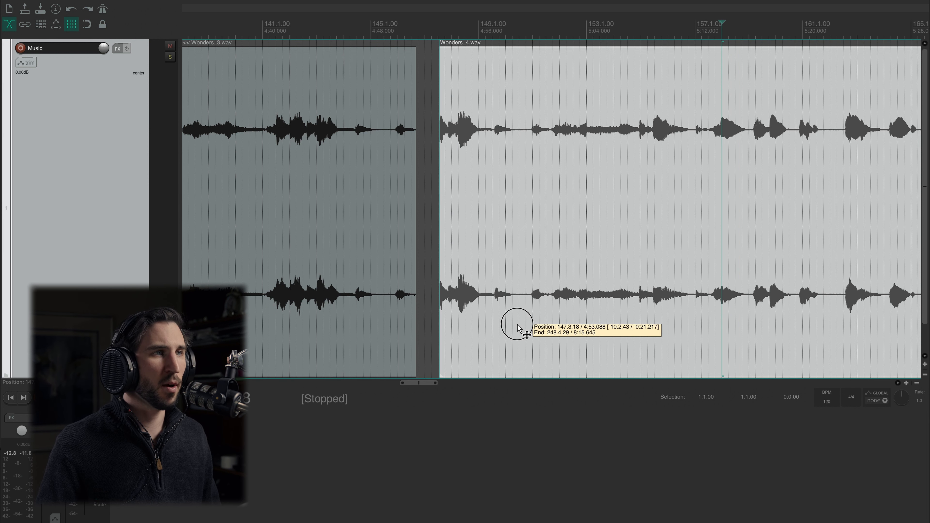
- Play the Wonders_4 clip from just before its new start to check the cut on the note attack
{"action": "key", "text": "space"}
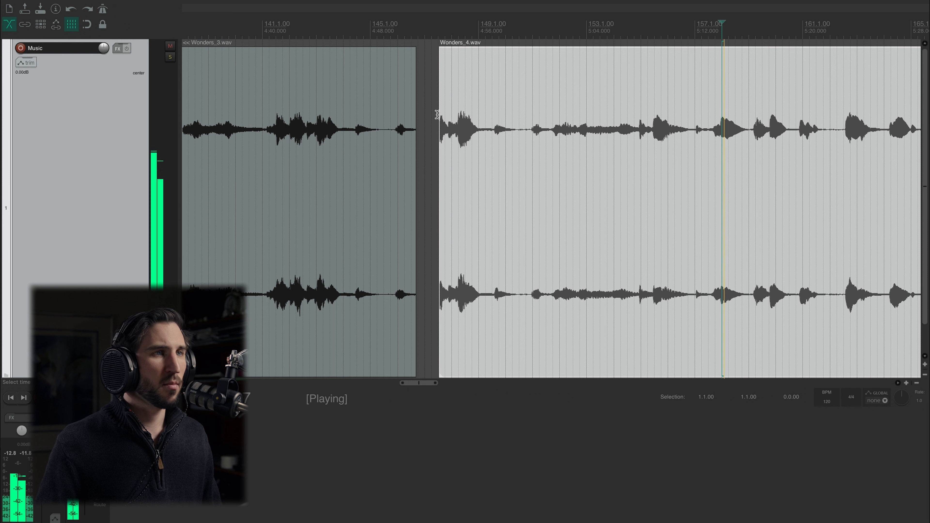
{"action": "left_click", "coordinate": [437, 100]}
{"action": "key", "text": "space"}
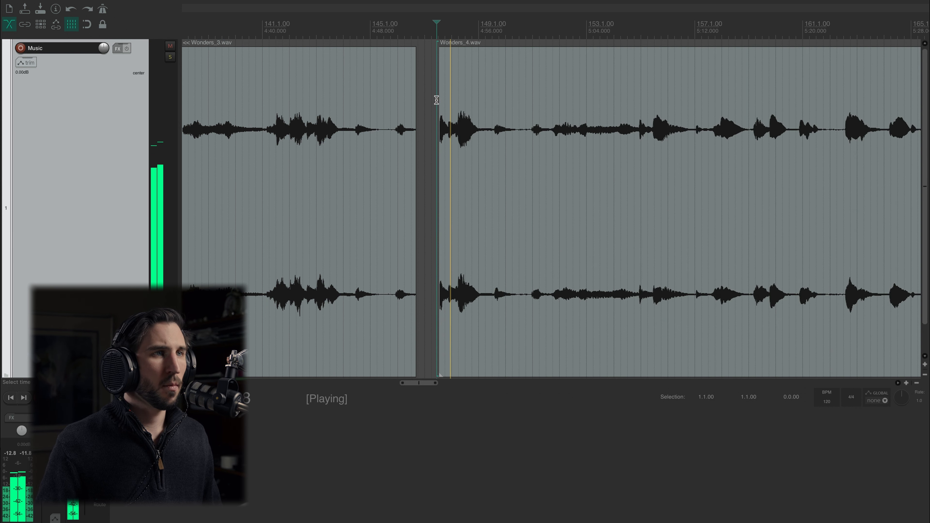
- Play Wonders_3 from about 4:43, trim its end to about 4:44.2, and move Wonders_4 to start at about 4:44.8
{"action": "double_click", "coordinate": [292, 112]}
{"action": "key", "text": "Escape"}
{"action": "key", "text": "space"}
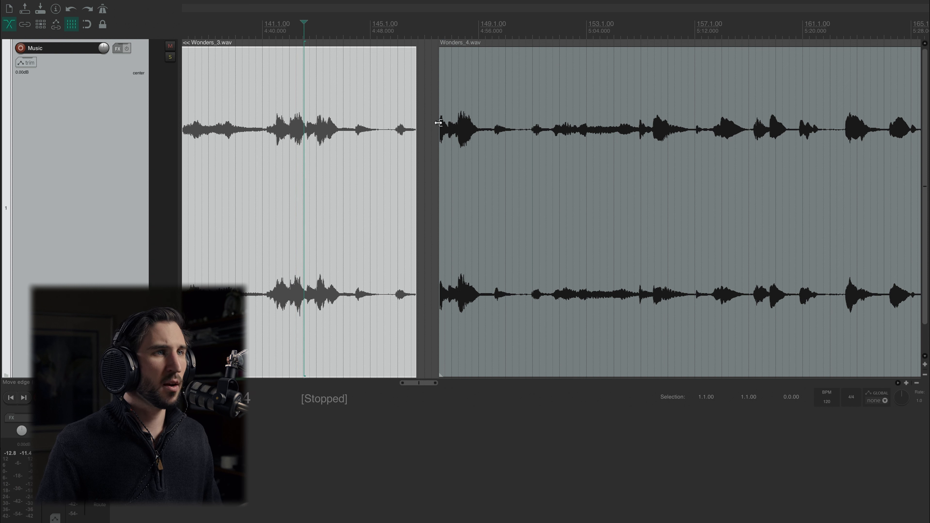
{"action": "left_click_drag", "start_coordinate": [414, 158], "coordinate": [312, 166]}
{"action": "left_click", "coordinate": [344, 123]}
{"action": "left_click", "coordinate": [578, 357]}
{"action": "left_click_drag", "start_coordinate": [579, 357], "coordinate": [422, 349]}
- Locate the matching note in both clips and play from Wonders_4's opening and from Wonders_3 at about 4:43.3
{"action": "scroll", "coordinate": [423, 349], "scroll_direction": "up", "scroll_amount": 5}
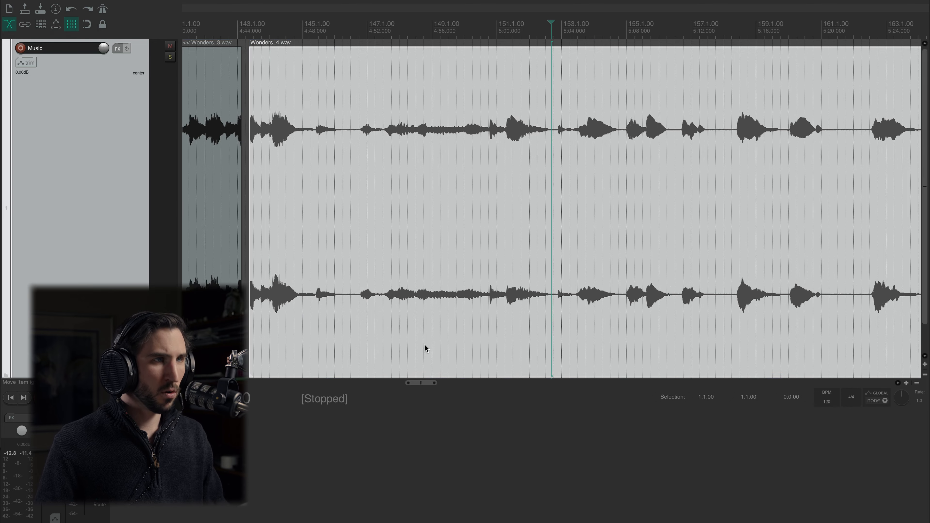
{"action": "scroll", "coordinate": [446, 292], "scroll_direction": "right", "scroll_amount": 5}
{"action": "scroll", "coordinate": [446, 293], "scroll_direction": "left", "scroll_amount": 10}
{"action": "scroll", "coordinate": [446, 292], "scroll_direction": "left", "scroll_amount": 4}
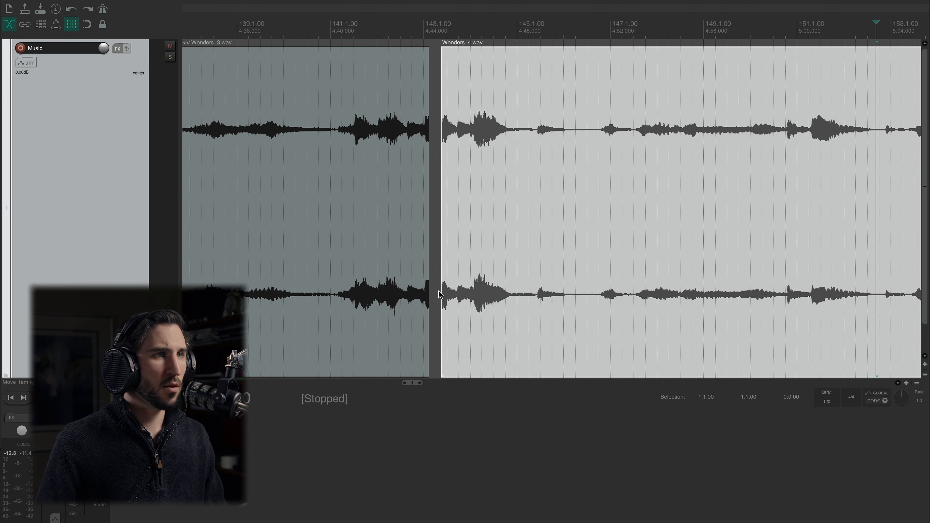
{"action": "left_click", "coordinate": [433, 135]}
{"action": "scroll", "coordinate": [433, 135], "scroll_direction": "up", "scroll_amount": 6}
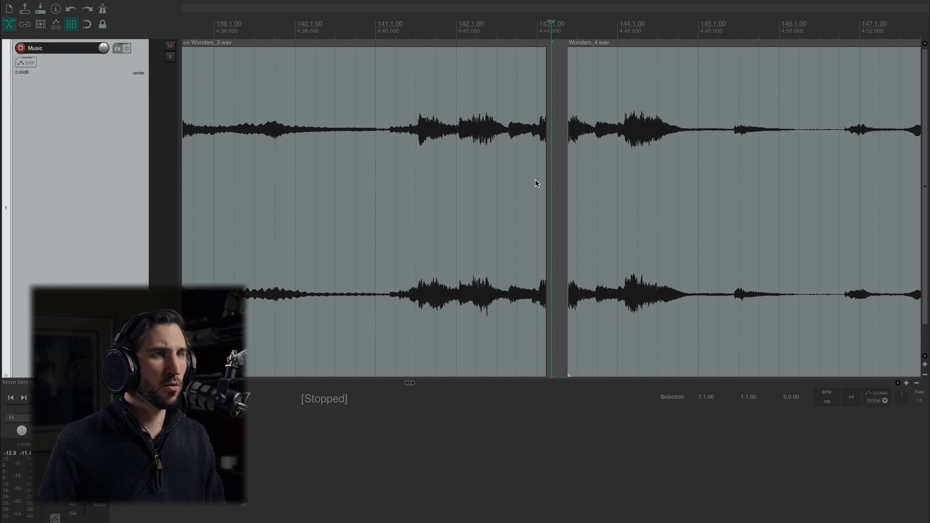
{"action": "scroll", "coordinate": [659, 169], "scroll_direction": "up", "scroll_amount": 2}
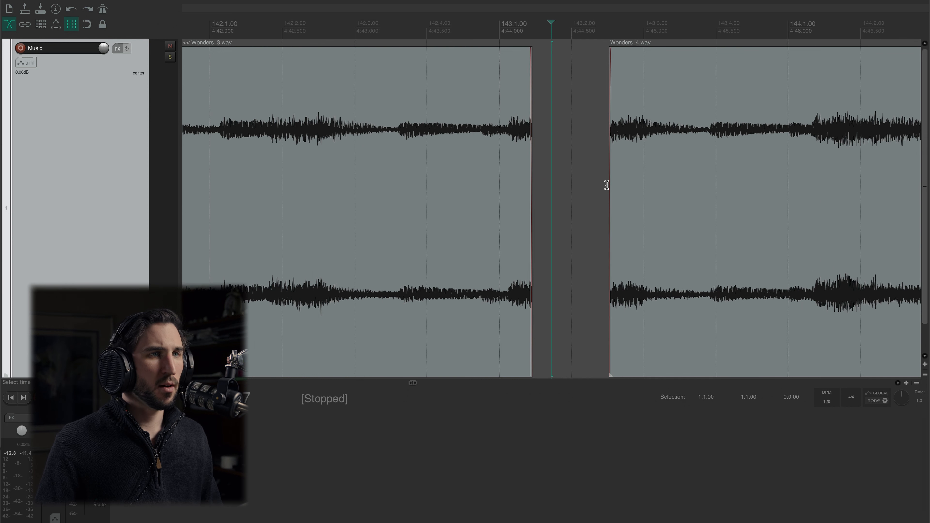
{"action": "left_click", "coordinate": [653, 147]}
{"action": "key", "text": "space"}
{"action": "key", "text": "space"}
{"action": "left_click", "coordinate": [397, 126]}
{"action": "key", "text": "space"}
{"action": "key", "text": "space"}
{"action": "left_click", "coordinate": [393, 126]}
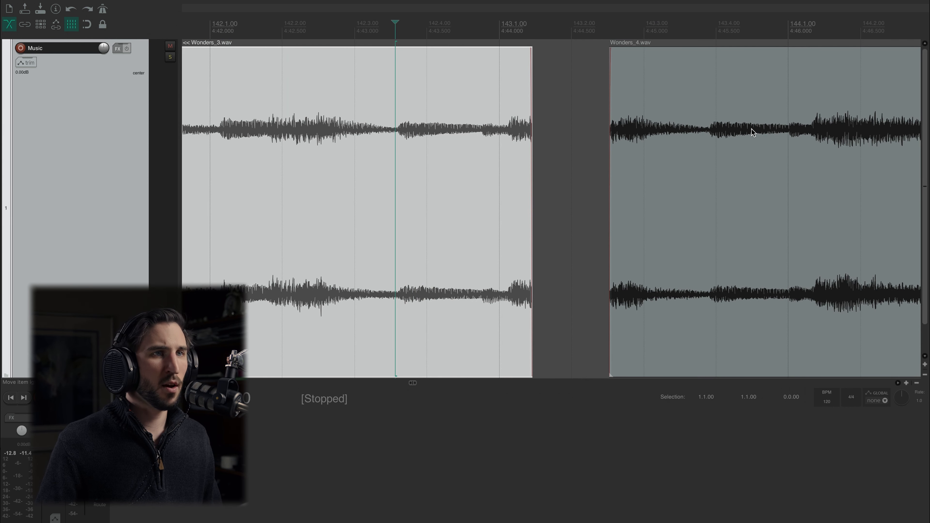
- Trim Wonders_4's start to about 4:45.3, just before its note attack, and Wonders_3's end to about 4:43.8
{"action": "left_click", "coordinate": [709, 138]}
{"action": "left_click_drag", "start_coordinate": [612, 165], "coordinate": [687, 166]}
{"action": "left_click_drag", "start_coordinate": [527, 188], "coordinate": [473, 189]}
{"action": "left_click", "coordinate": [522, 190]}
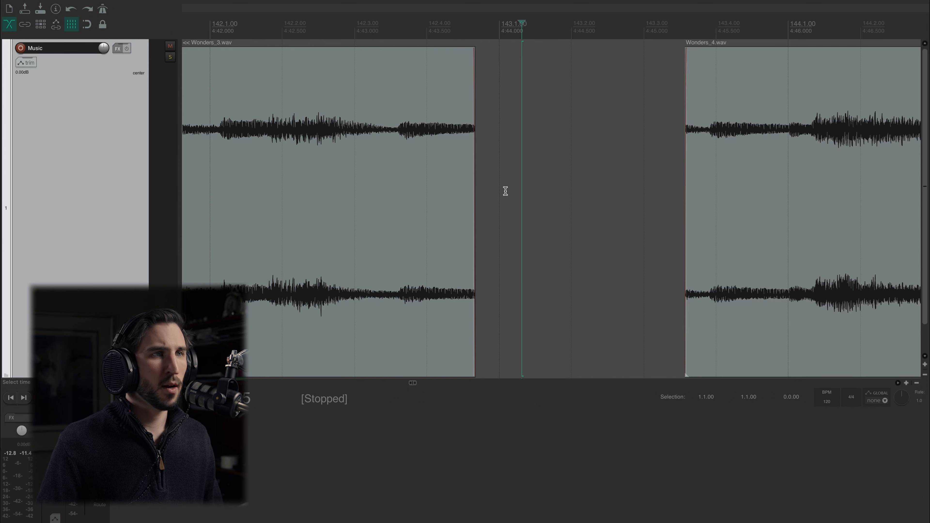
- Play the matching note attack in Wonders_3 and in Wonders_4 to compare them
{"action": "left_click", "coordinate": [394, 144]}
{"action": "key", "text": "space"}
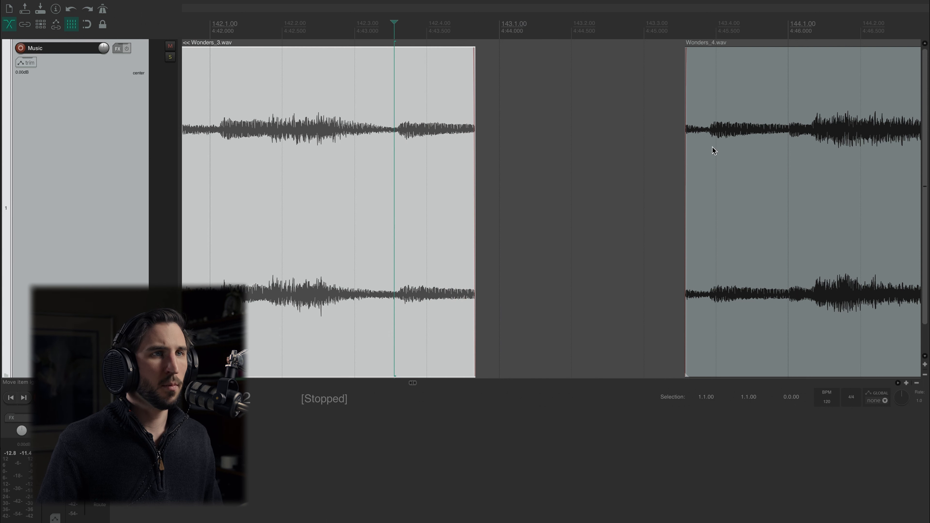
{"action": "left_click", "coordinate": [712, 144]}
{"action": "key", "text": "space"}
{"action": "key", "text": "space"}
- Trim Wonders_3's end to about 4:43.6 and move Wonders_4 to overlap it from about 4:43.2 with a crossfade
{"action": "left_click", "coordinate": [773, 239]}
{"action": "left_click_drag", "start_coordinate": [756, 312], "coordinate": [440, 238]}
{"action": "left_click_drag", "start_coordinate": [507, 257], "coordinate": [518, 256]}
{"action": "left_click", "coordinate": [582, 252]}
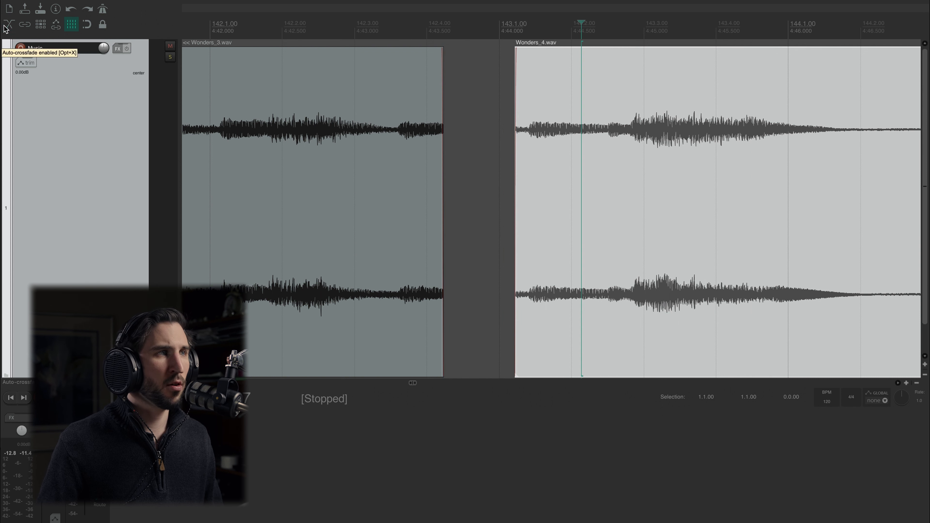
{"action": "left_click_drag", "start_coordinate": [569, 337], "coordinate": [506, 338]}
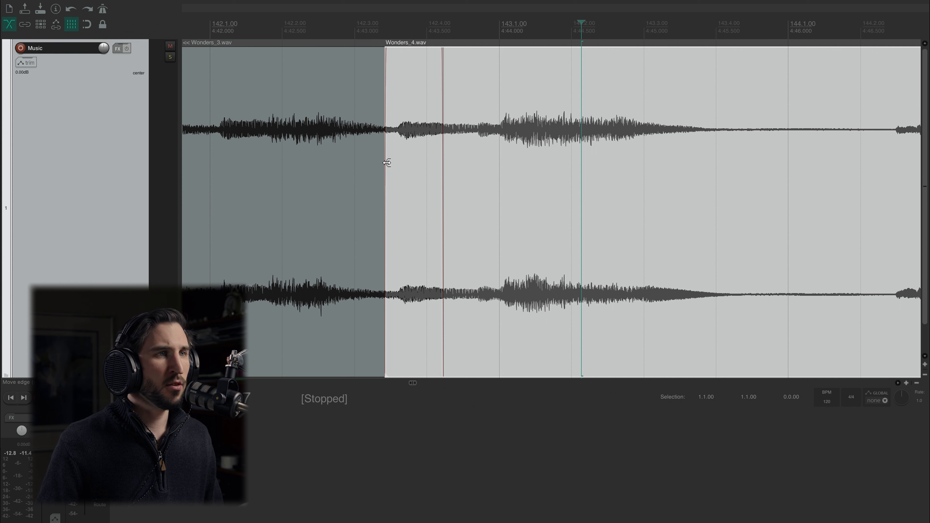
{"action": "left_click_drag", "start_coordinate": [387, 163], "coordinate": [383, 163]}
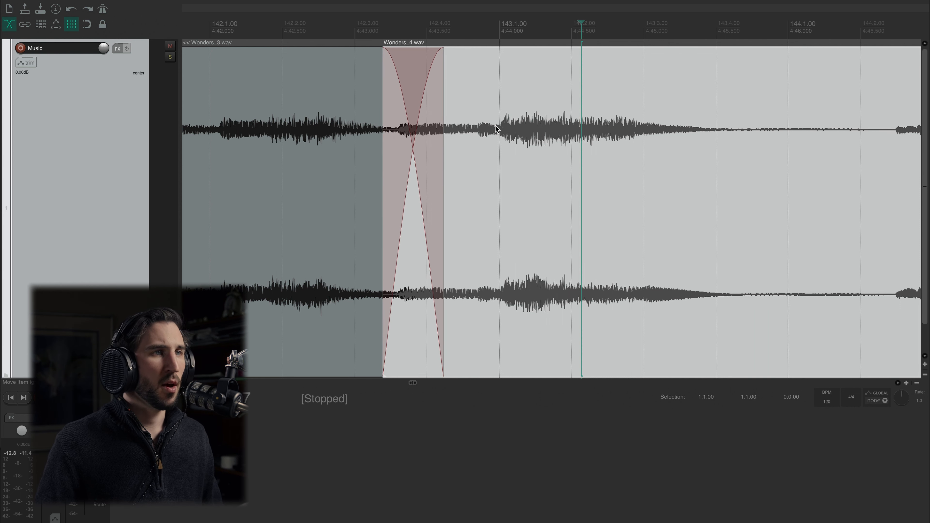
- Examine the crossfade between Wonders_3 and Wonders_4 and play the transition twice from about 4:42
{"action": "scroll", "coordinate": [489, 123], "scroll_direction": "left", "scroll_amount": 2}
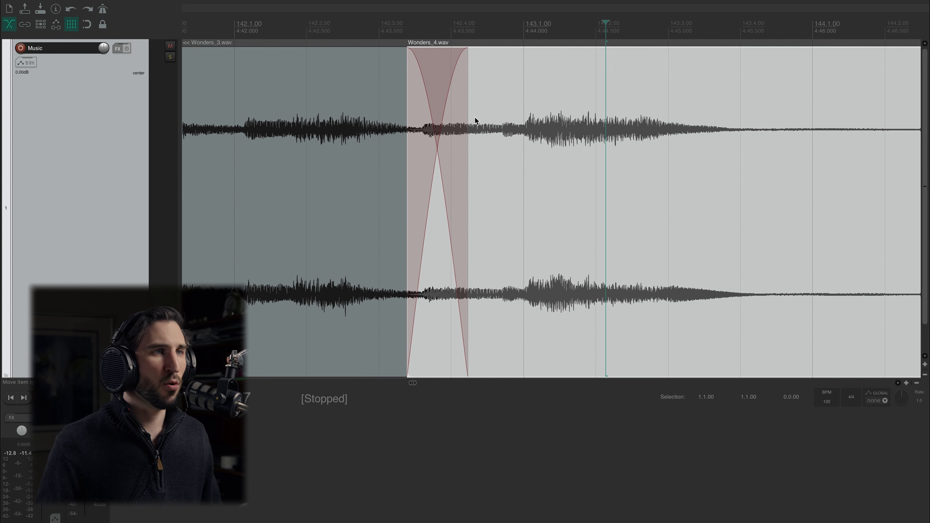
{"action": "scroll", "coordinate": [475, 117], "scroll_direction": "left", "scroll_amount": 2}
{"action": "scroll", "coordinate": [475, 119], "scroll_direction": "right", "scroll_amount": 3}
{"action": "scroll", "coordinate": [476, 119], "scroll_direction": "left", "scroll_amount": 8}
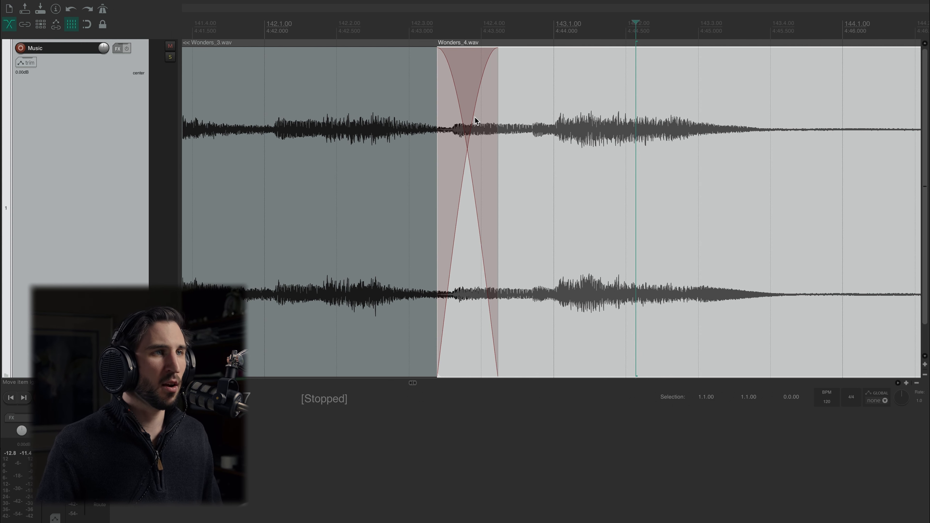
{"action": "scroll", "coordinate": [475, 119], "scroll_direction": "right", "scroll_amount": 10}
{"action": "scroll", "coordinate": [430, 124], "scroll_direction": "right", "scroll_amount": 3}
{"action": "scroll", "coordinate": [430, 125], "scroll_direction": "left", "scroll_amount": 10}
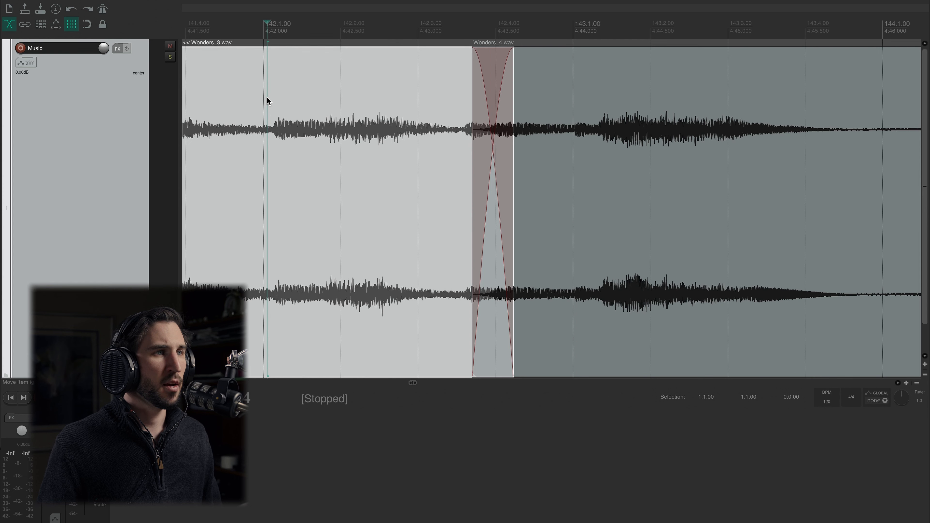
{"action": "key", "text": "space"}
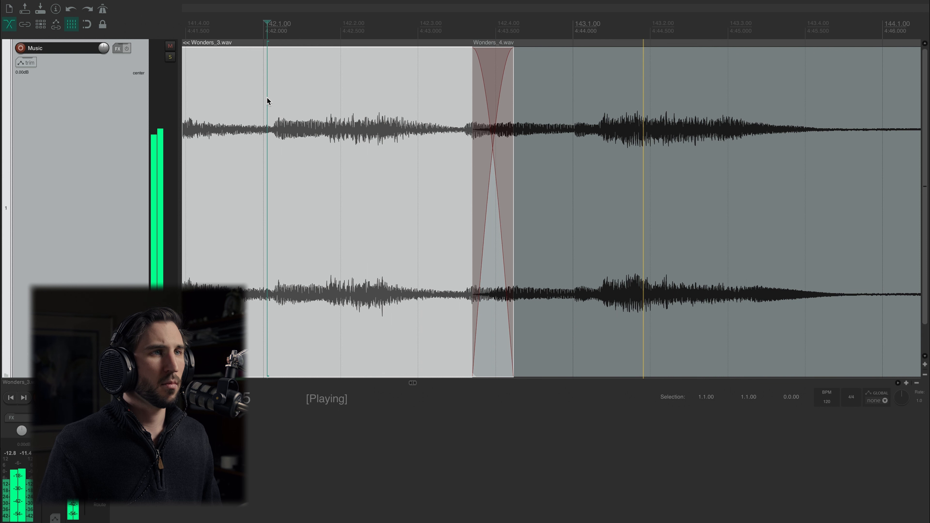
{"action": "key", "text": "space"}
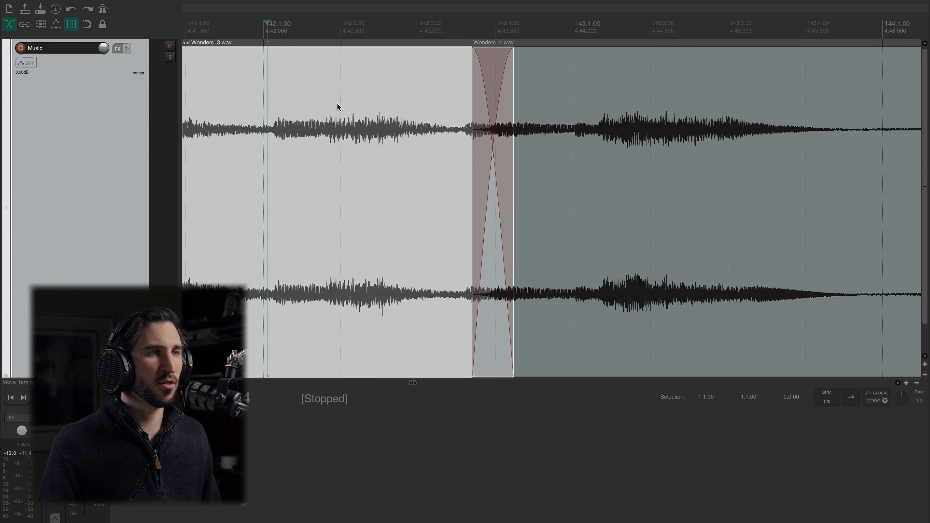
{"action": "key", "text": "space"}
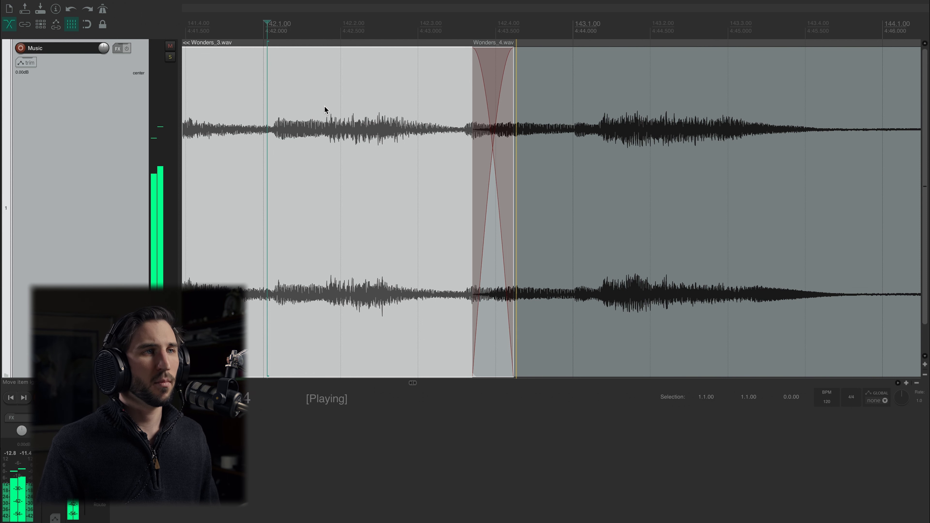
{"action": "key", "text": "space"}
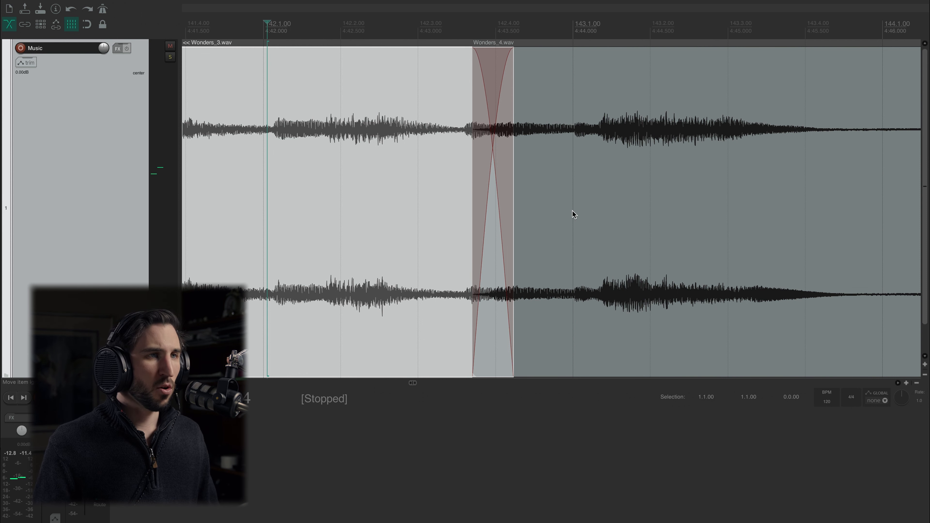
- Extend Wonders_4's start back to uncover the note before the attack, shift the clip for more room, and play it
{"action": "left_click", "coordinate": [498, 348]}
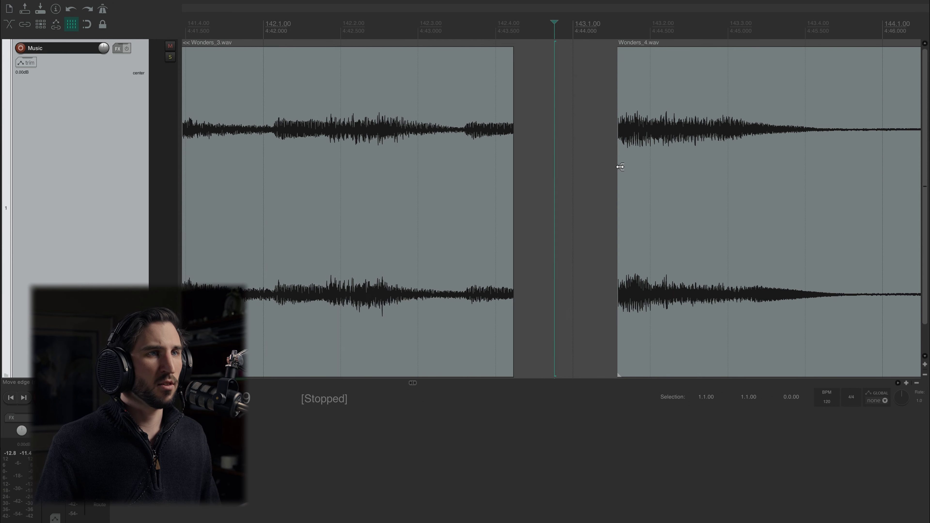
{"action": "left_click_drag", "start_coordinate": [620, 167], "coordinate": [557, 170]}
{"action": "key", "text": "space"}
{"action": "key", "text": "space"}
{"action": "left_click_drag", "start_coordinate": [683, 274], "coordinate": [765, 276]}
{"action": "left_click_drag", "start_coordinate": [638, 202], "coordinate": [548, 208]}
{"action": "key", "text": "space"}
{"action": "key", "text": "space"}
- Move Wonders_4 to overlap Wonders_3 from about 4:43.1, aligning their matching notes, and turn auto-crossfade on
{"action": "left_click_drag", "start_coordinate": [640, 302], "coordinate": [531, 304]}
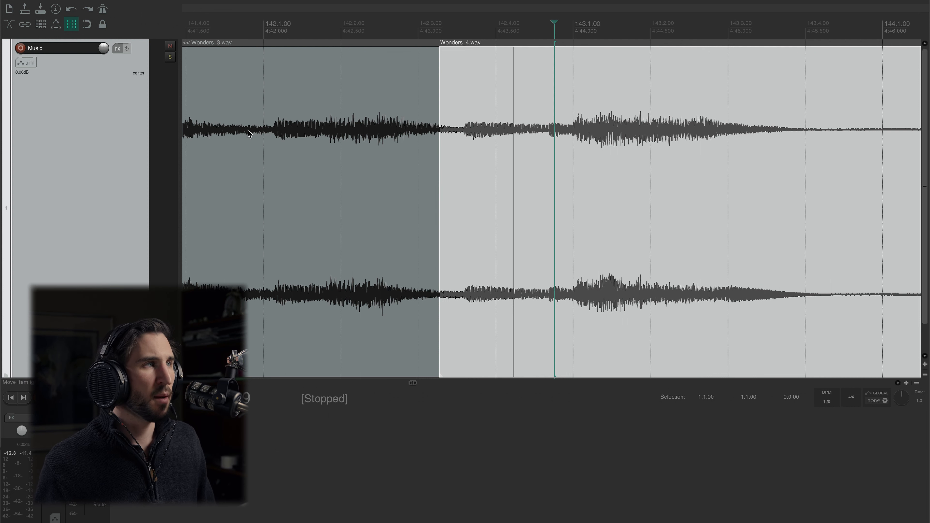
{"action": "left_click", "coordinate": [9, 24]}
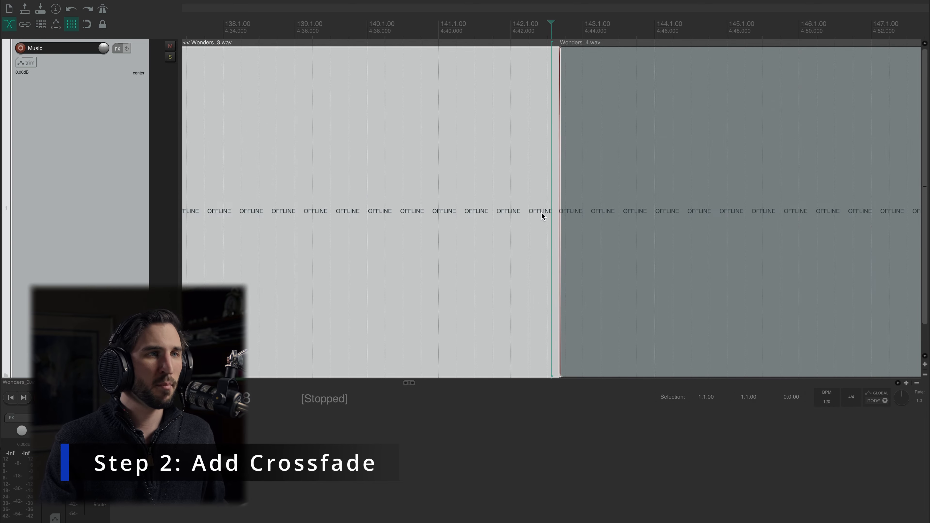
- Shift the crossfade to just before the note attack at about 4:43.2 and shorten it to about 0.05 s
{"action": "left_click", "coordinate": [528, 162]}
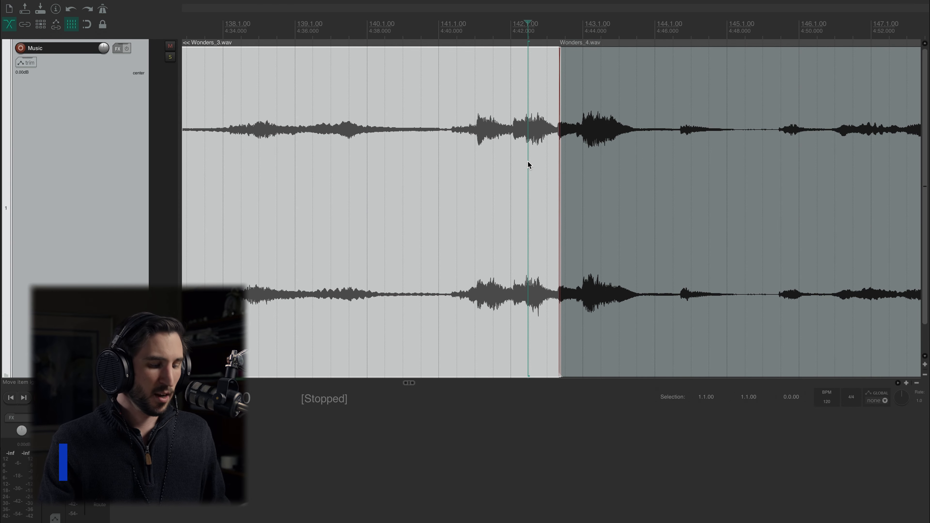
{"action": "scroll", "coordinate": [529, 160], "scroll_direction": "up", "scroll_amount": 8}
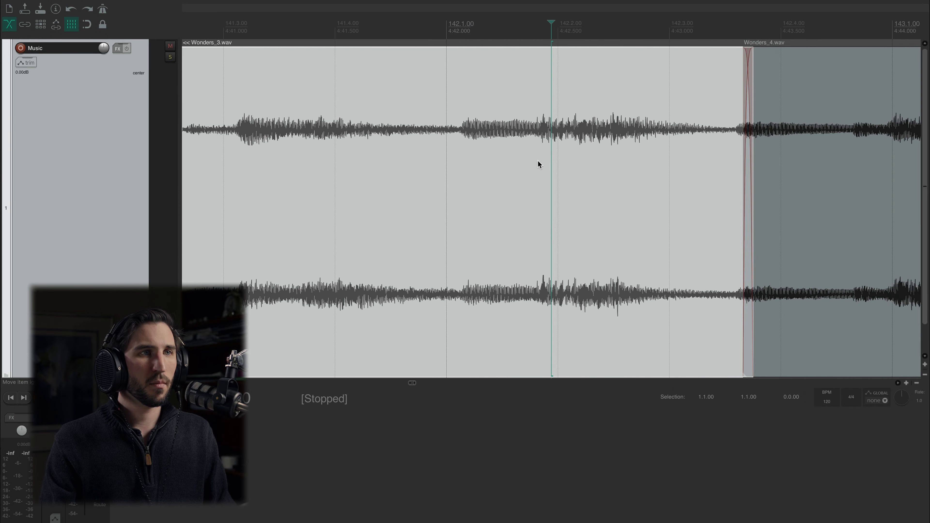
{"action": "scroll", "coordinate": [537, 160], "scroll_direction": "up", "scroll_amount": 4}
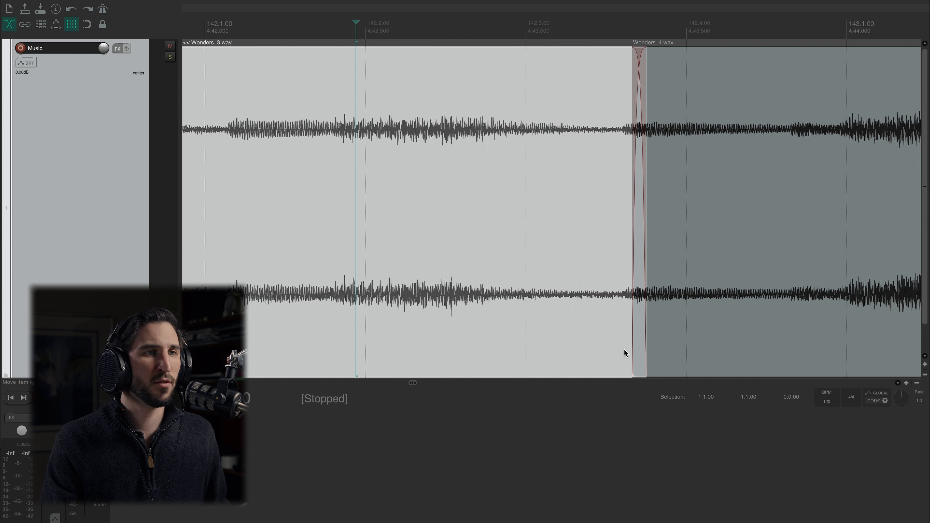
{"action": "left_click_drag", "start_coordinate": [632, 346], "coordinate": [590, 346]}
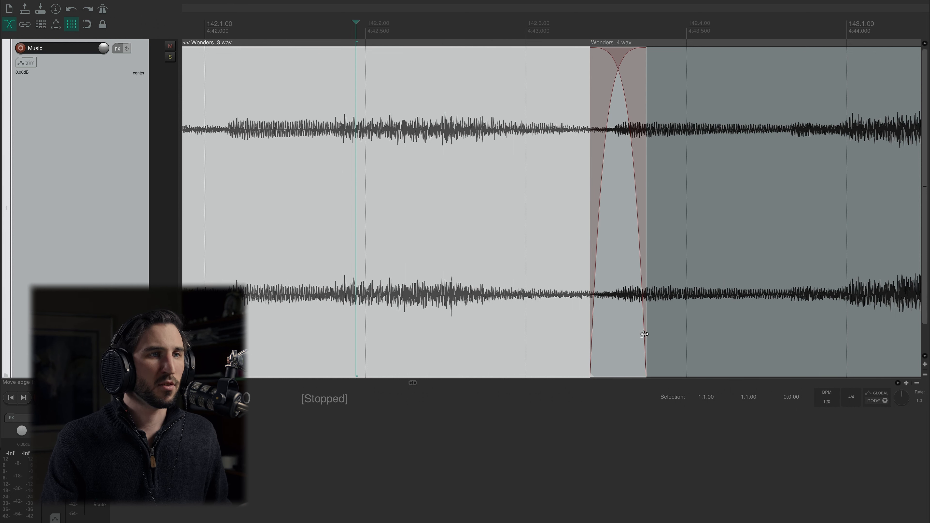
{"action": "left_click_drag", "start_coordinate": [644, 334], "coordinate": [609, 334]}
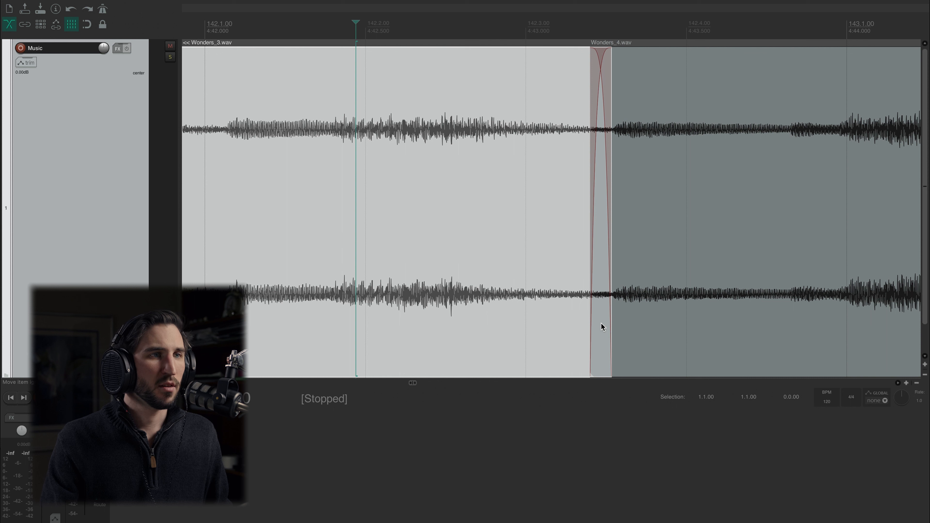
{"action": "left_click_drag", "start_coordinate": [591, 324], "coordinate": [609, 329]}
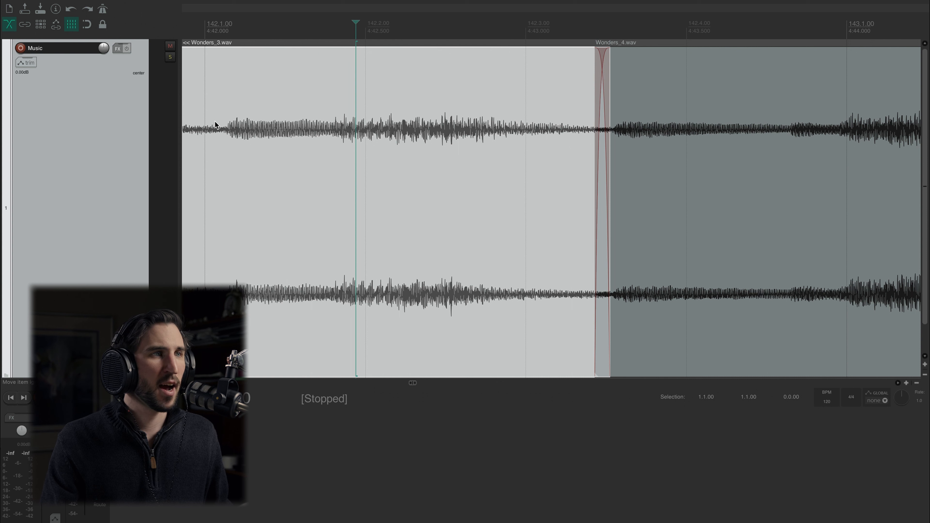
- Play the shortened crossfade from the note onset just after 4:42
{"action": "double_click", "coordinate": [223, 118]}
{"action": "key", "text": "Escape"}
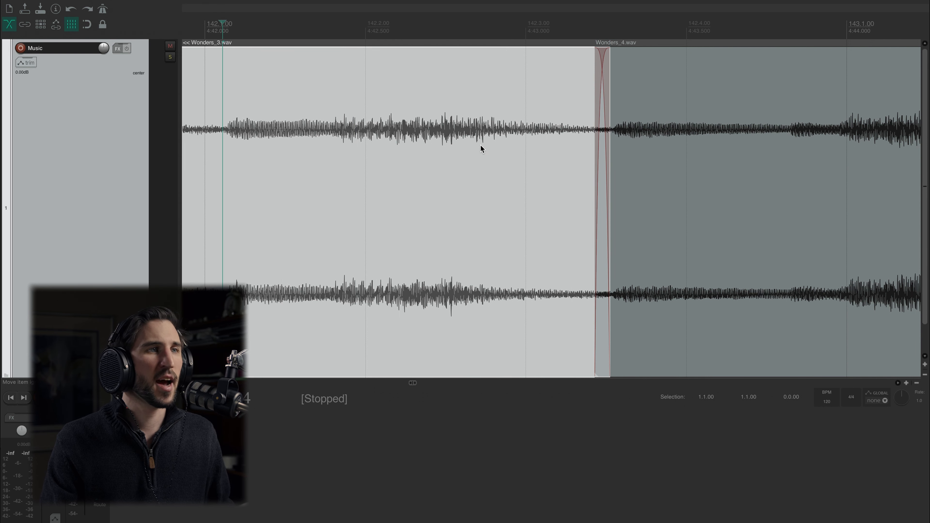
{"action": "key", "text": "space"}
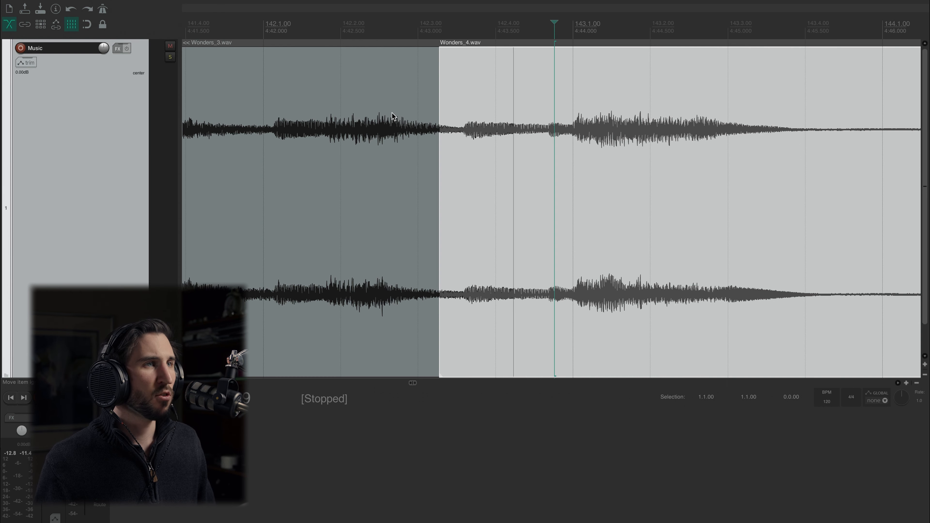
- Crossfade Wonders_3 into Wonders_4 over about 0.1 s around 4:43.2, just before the note attack, by narrowing their overlap
{"action": "left_click", "coordinate": [566, 54]}
{"action": "left_click", "coordinate": [591, 123]}
{"action": "left_click", "coordinate": [621, 143]}
{"action": "left_click", "coordinate": [324, 255]}
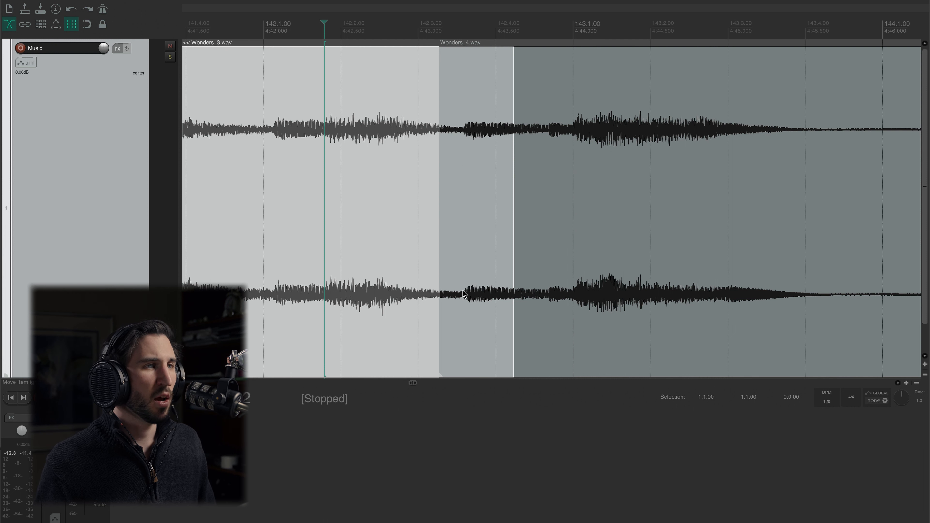
{"action": "left_click", "coordinate": [474, 85]}
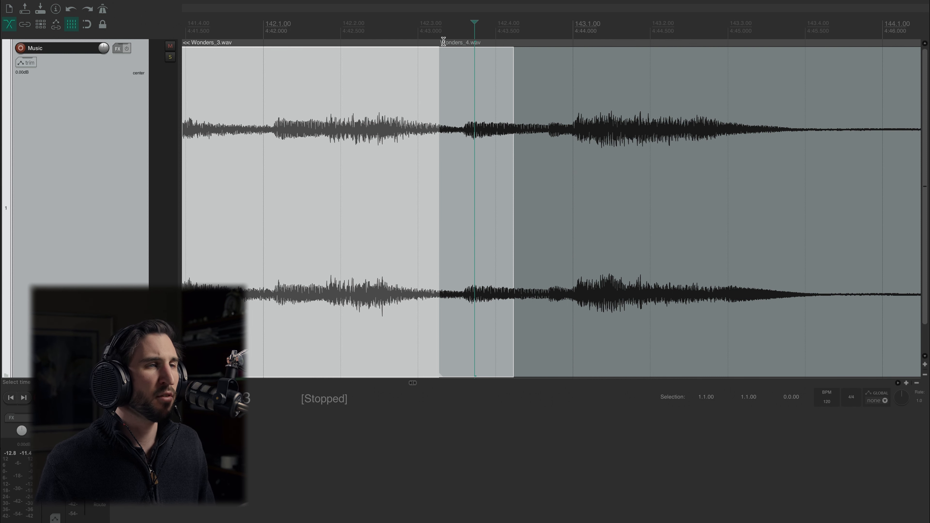
{"action": "left_click", "coordinate": [393, 95]}
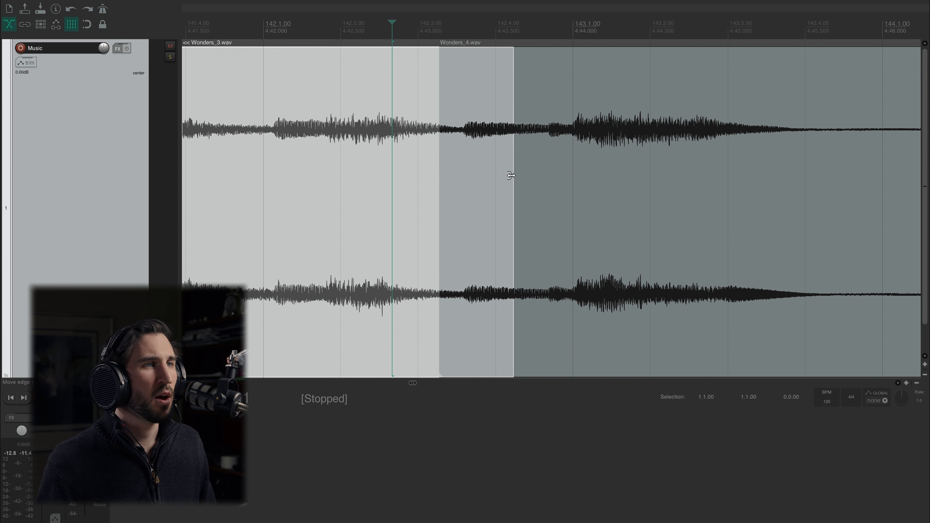
{"action": "left_click_drag", "start_coordinate": [511, 176], "coordinate": [445, 153]}
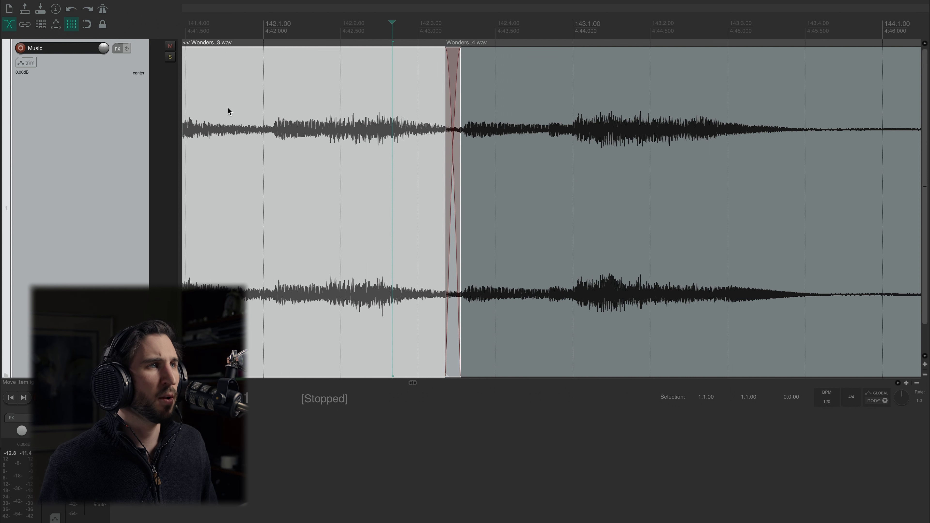
- Play the new crossfade from about 4:41.8 in Wonders_3 to check the join
{"action": "double_click", "coordinate": [227, 107]}
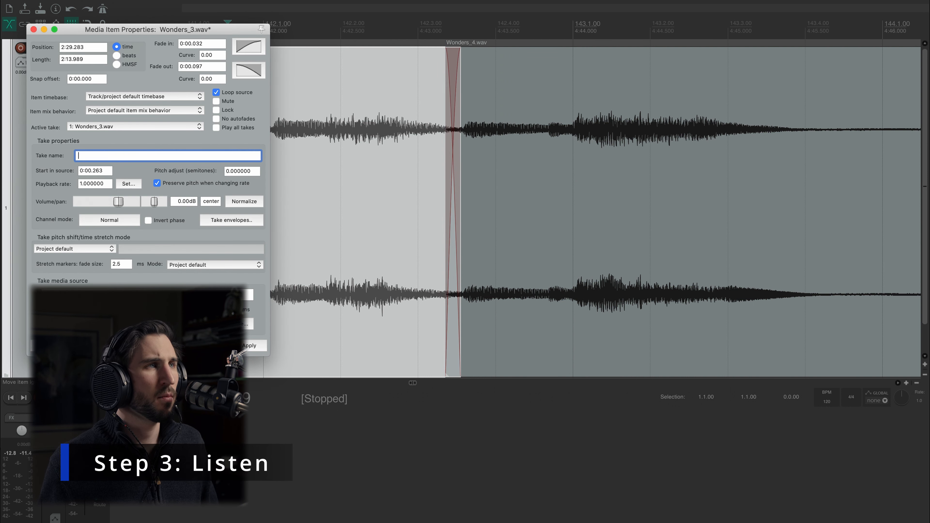
{"action": "key", "text": "Escape"}
{"action": "key", "text": "space"}
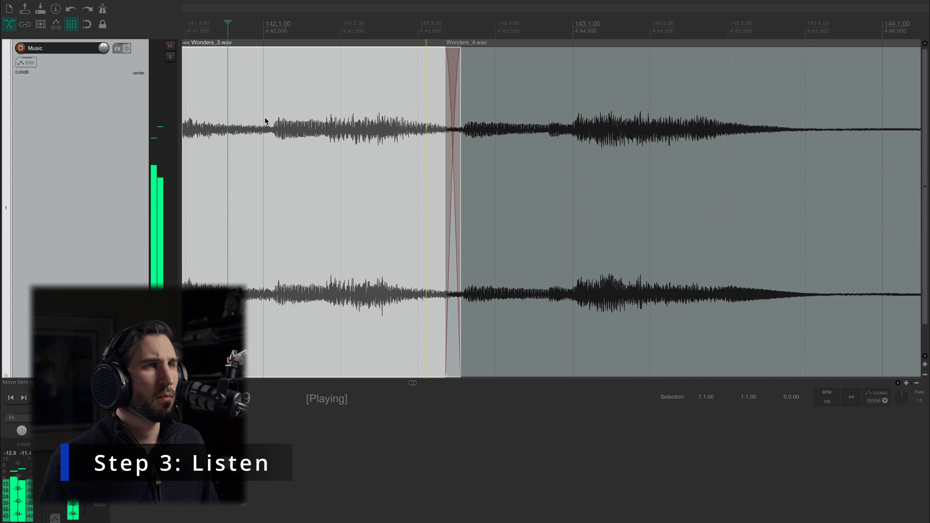
- Replay the crossfade between Wonders_3 and Wonders_4 several times from about 4:41.8 to judge the join
{"action": "key", "text": "space"}
{"action": "key", "text": "space"}
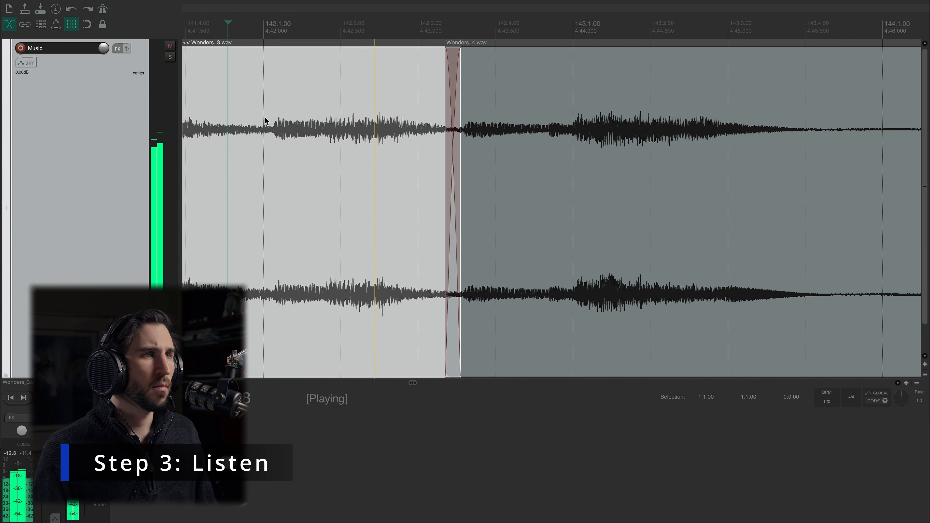
{"action": "key", "text": "space"}
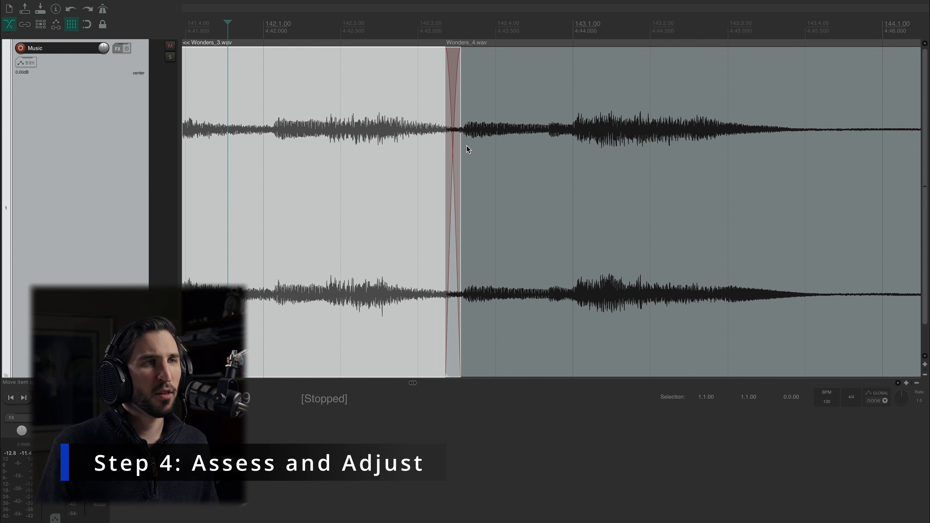
{"action": "key", "text": "space"}
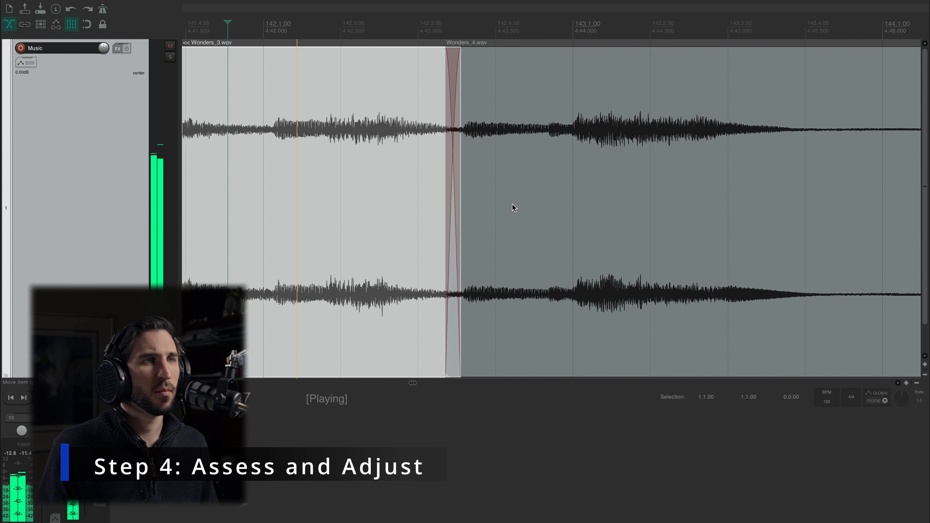
{"action": "key", "text": "space"}
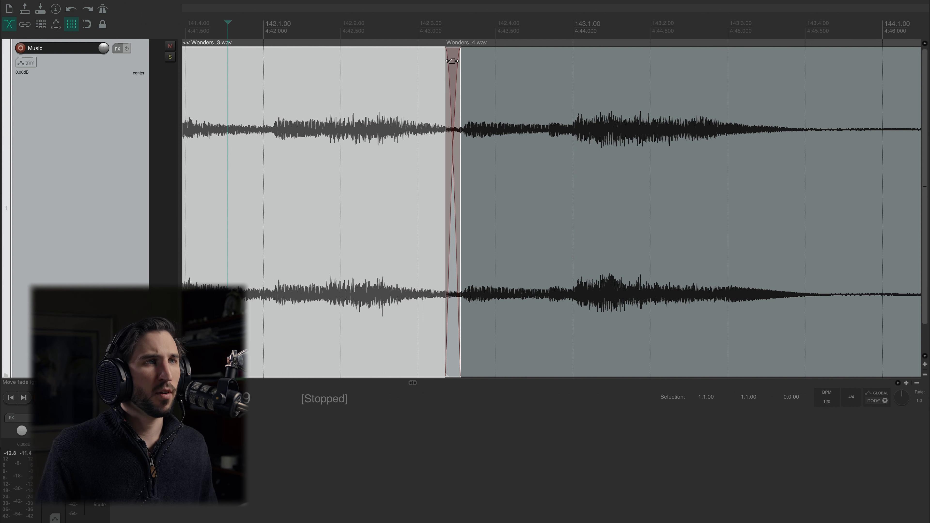
{"action": "double_click", "coordinate": [453, 61]}
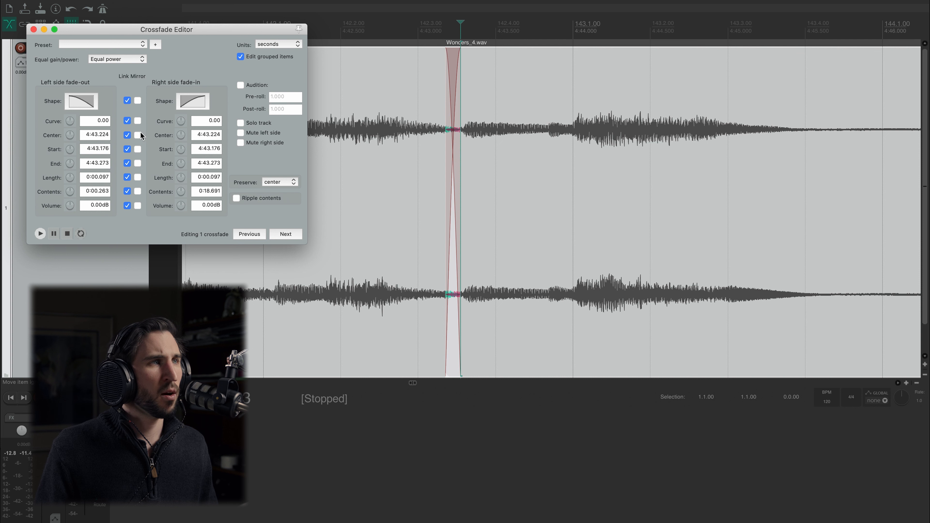
{"action": "left_click", "coordinate": [34, 29]}
{"action": "left_click", "coordinate": [497, 75]}
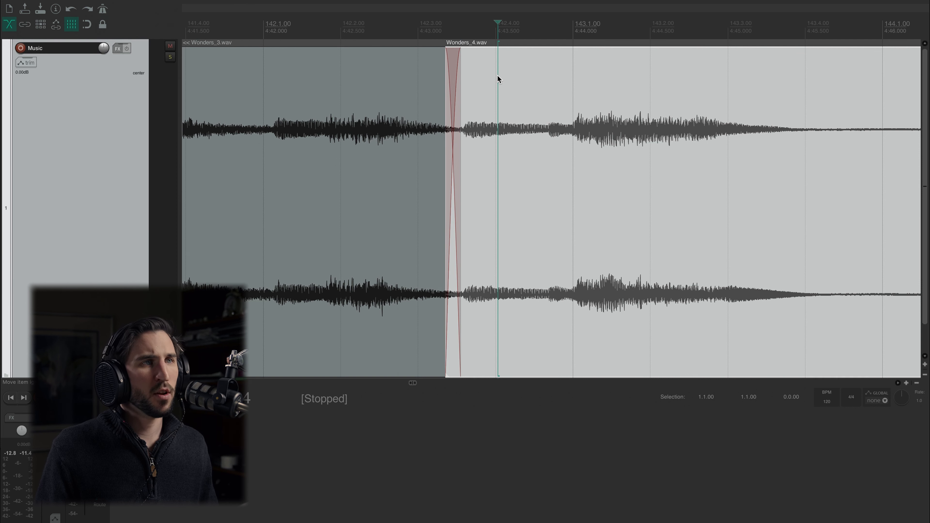
{"action": "left_click", "coordinate": [385, 42]}
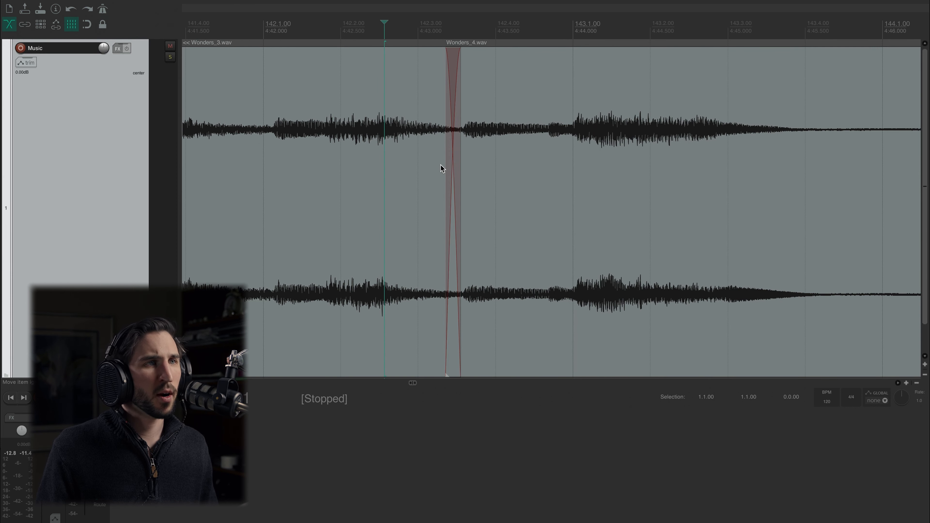
- Open the Wonders_3/Wonders_4 crossfade for editing and give both sides the rounded shape with curve values 1.00 for fade-out and -1.00 for fade-in
{"action": "double_click", "coordinate": [450, 150]}
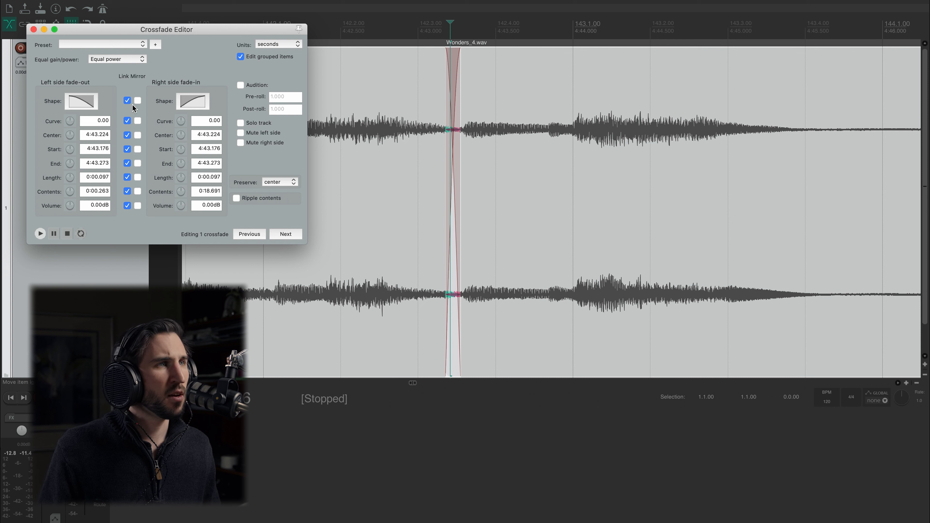
{"action": "left_click", "coordinate": [199, 103]}
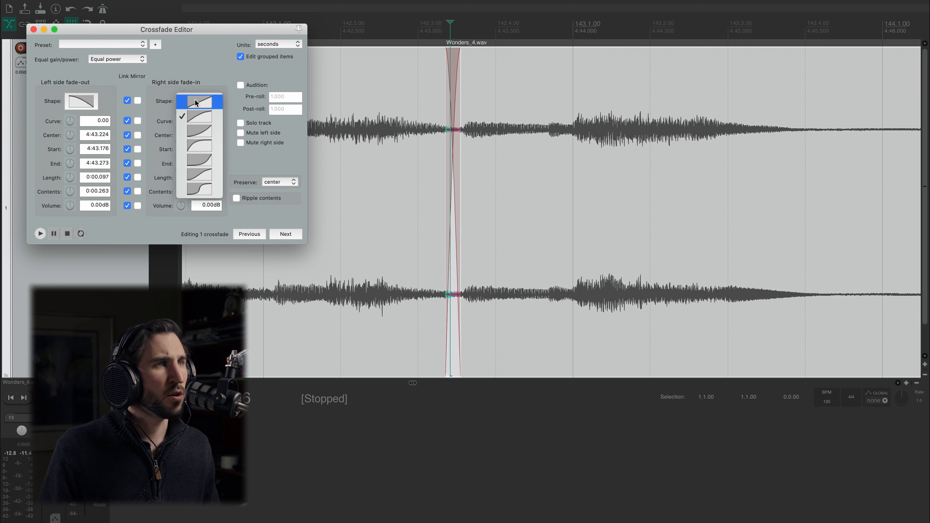
{"action": "left_click", "coordinate": [210, 151]}
{"action": "left_click", "coordinate": [83, 102]}
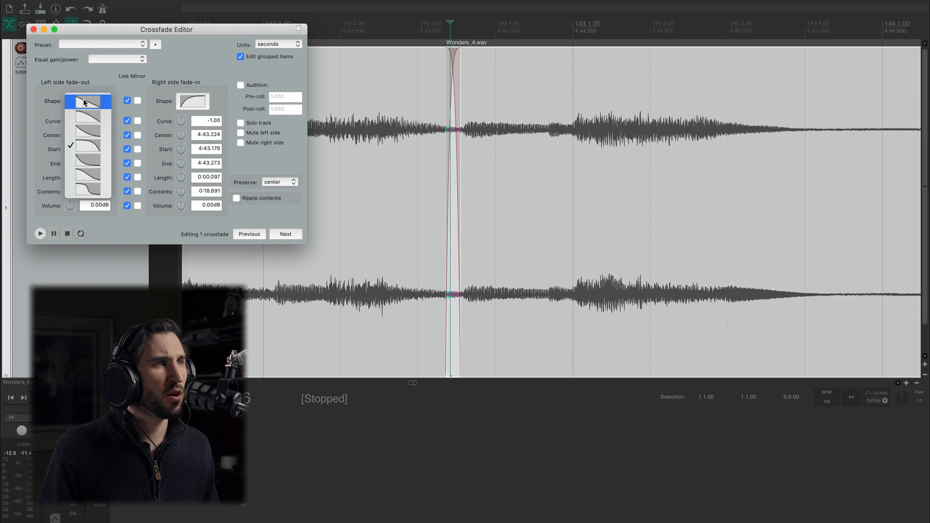
{"action": "left_click", "coordinate": [90, 148]}
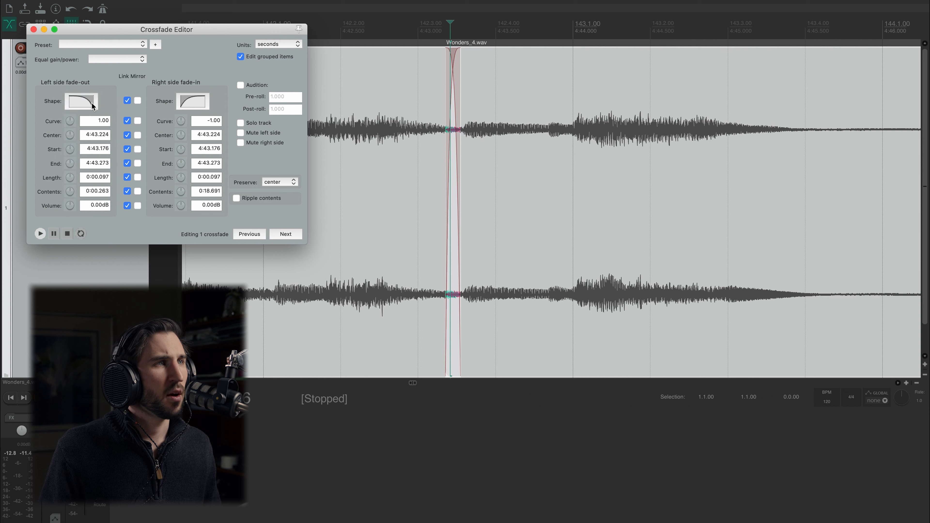
- Try linear equal-gain fades on the crossfade, return to the rounded shape with curves 1.00 and -1.00, and close the crossfade editor
{"action": "left_click", "coordinate": [82, 104]}
{"action": "left_click", "coordinate": [85, 104]}
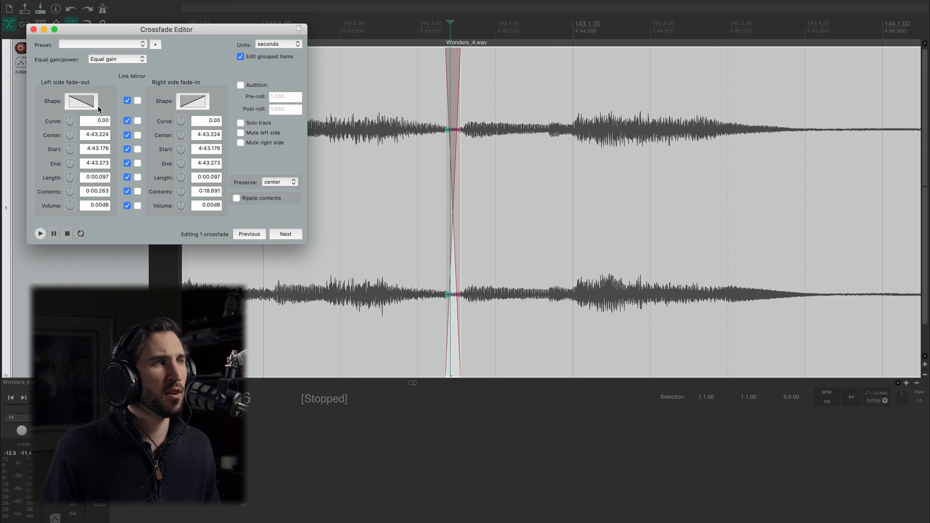
{"action": "left_click", "coordinate": [87, 106]}
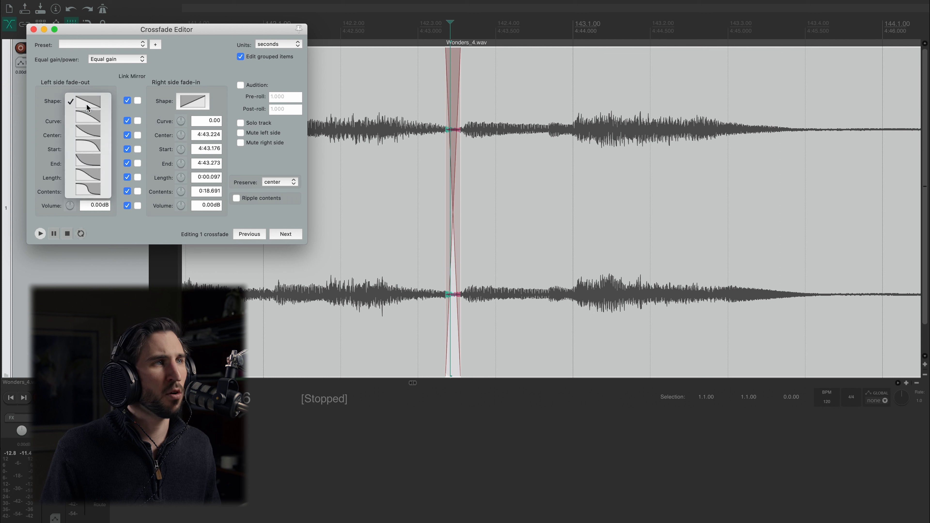
{"action": "left_click", "coordinate": [88, 146]}
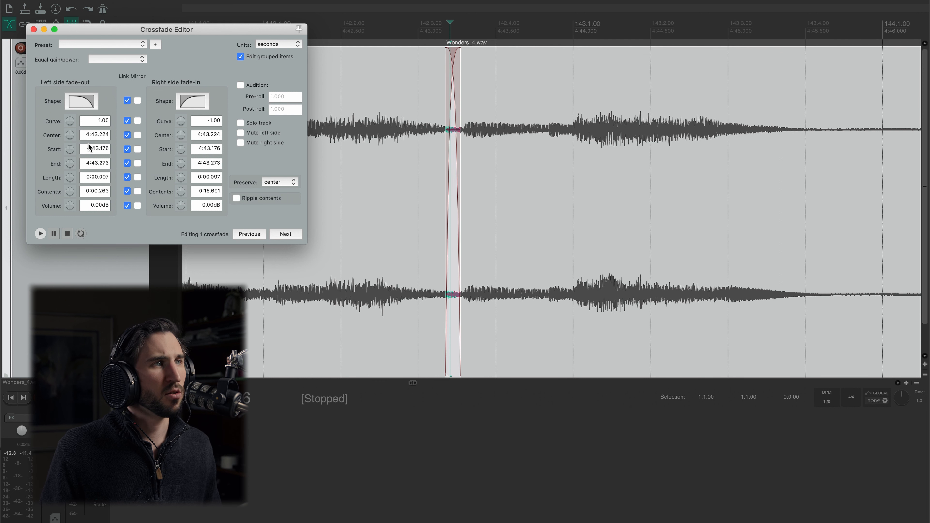
{"action": "left_click", "coordinate": [87, 100]}
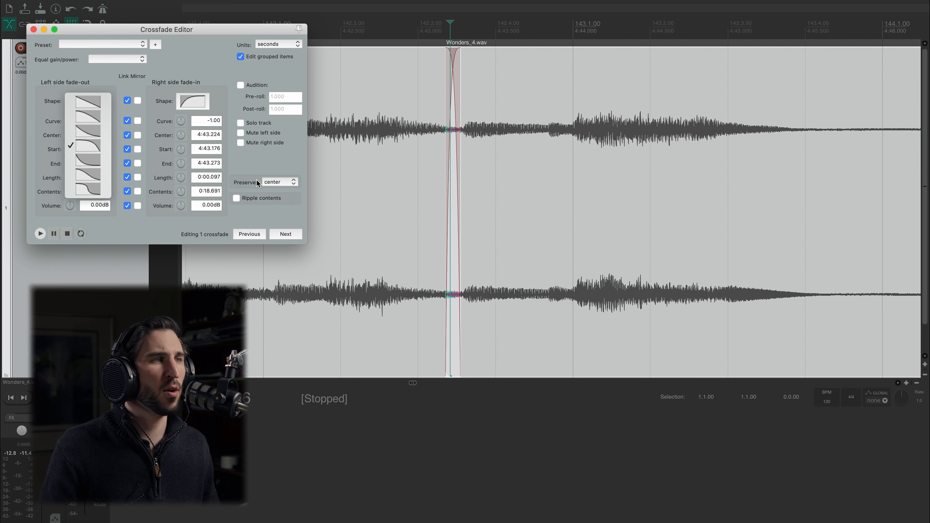
{"action": "left_click", "coordinate": [34, 29]}
{"action": "left_click", "coordinate": [34, 30]}
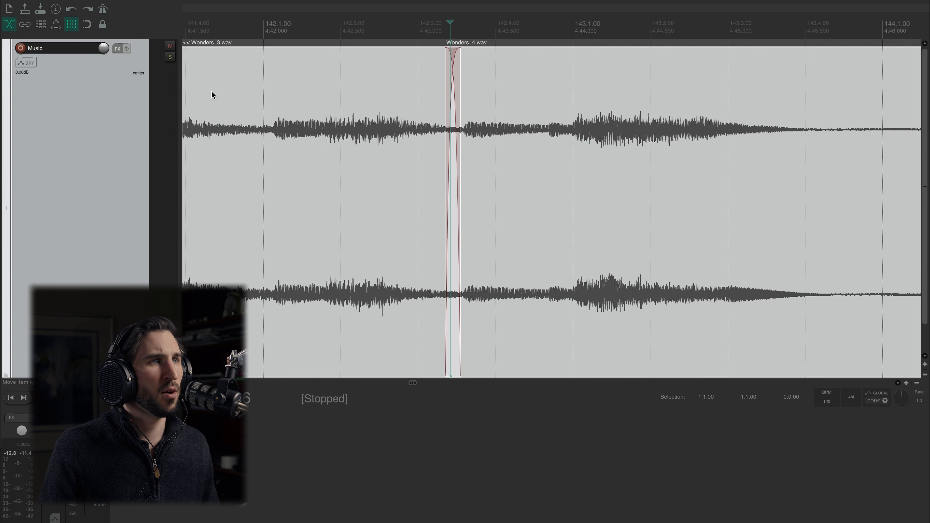
- Play the reshaped crossfade from about 4:41.7 and again from about 4:42.0 to check the join
{"action": "left_click", "coordinate": [211, 91]}
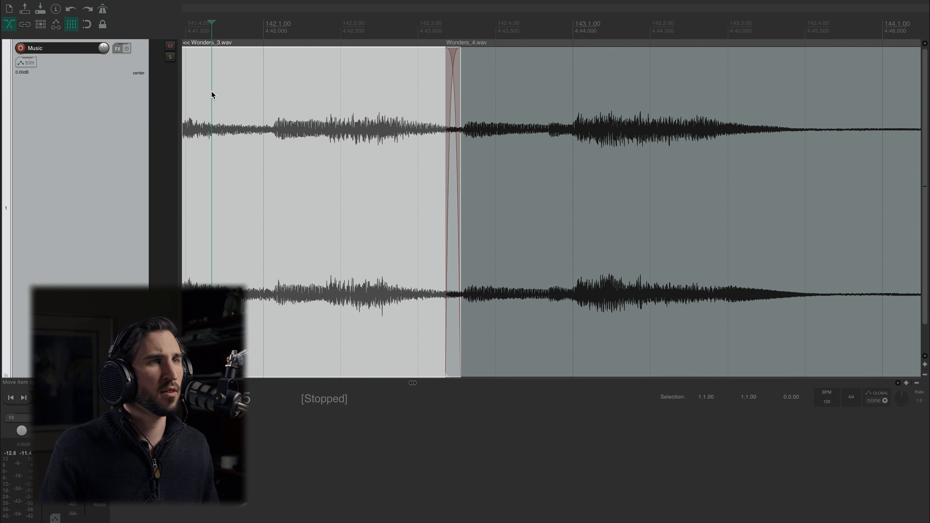
{"action": "key", "text": "space"}
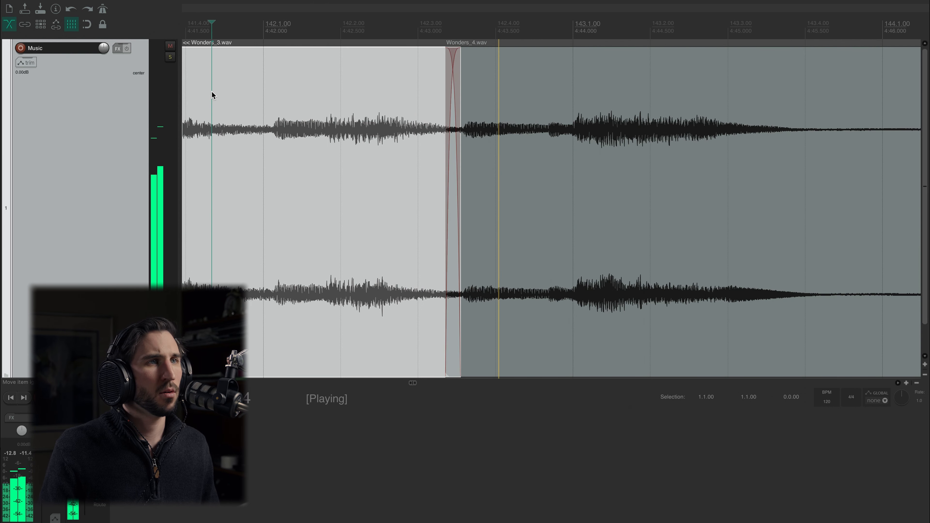
{"action": "key", "text": "space"}
{"action": "left_click", "coordinate": [262, 107]}
{"action": "key", "text": "space"}
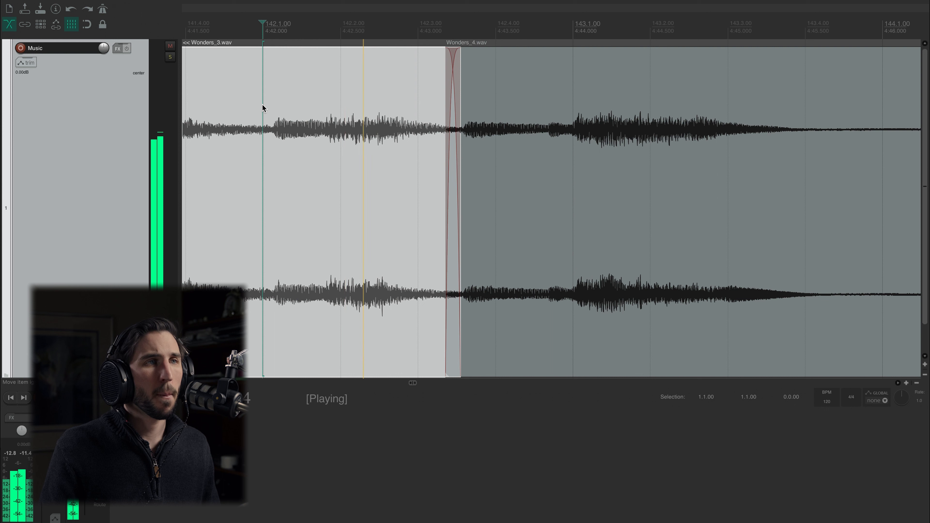
{"action": "key", "text": "space"}
- Shorten the crossfade to about 0.03 s by trimming the start of Wonders_4 closer to the note attack
{"action": "left_click", "coordinate": [398, 108]}
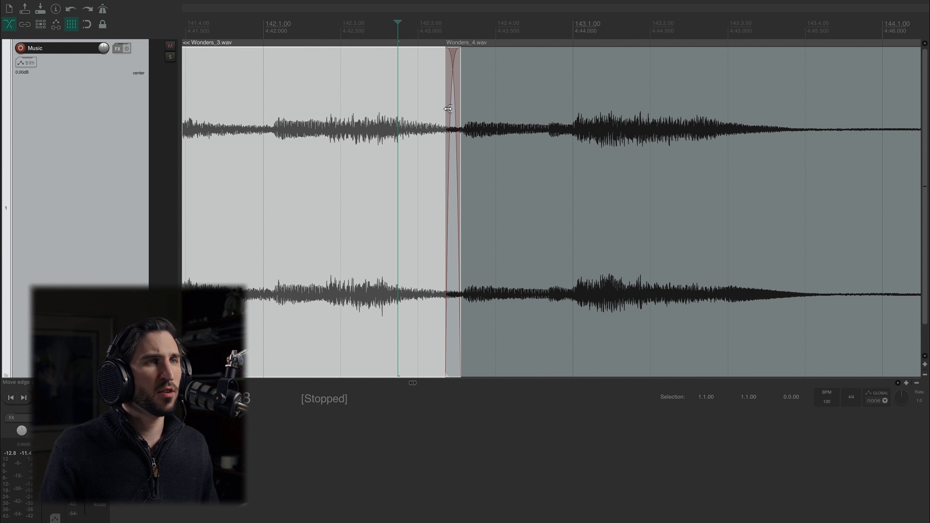
{"action": "left_click_drag", "start_coordinate": [448, 108], "coordinate": [457, 151]}
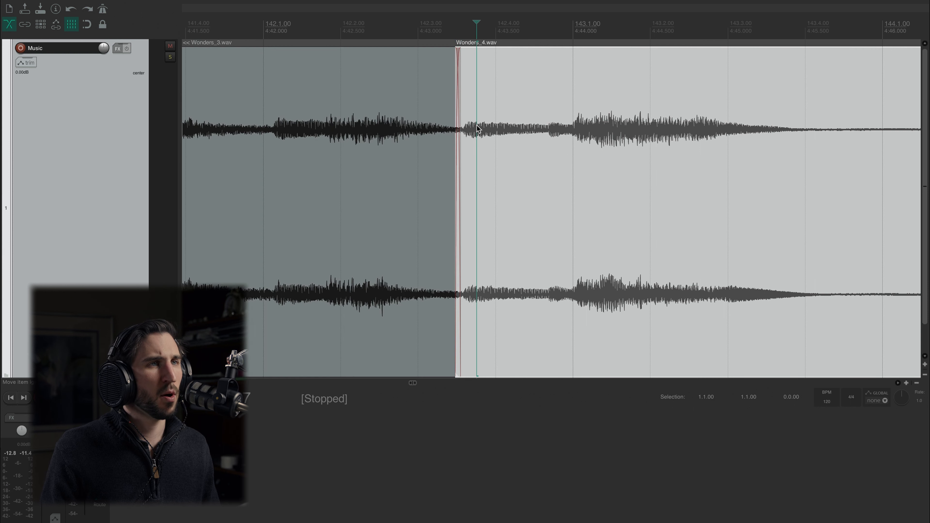
{"action": "left_click", "coordinate": [432, 106]}
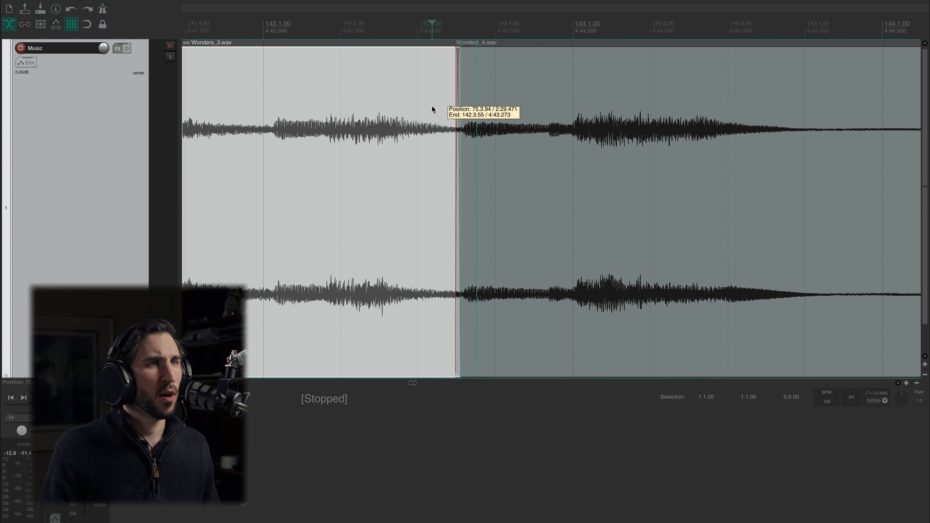
- Shift the short crossfade slightly closer to the note attack, so that Wonders_4 starts at about 4:43.256
{"action": "scroll", "coordinate": [510, 170], "scroll_direction": "up", "scroll_amount": 3}
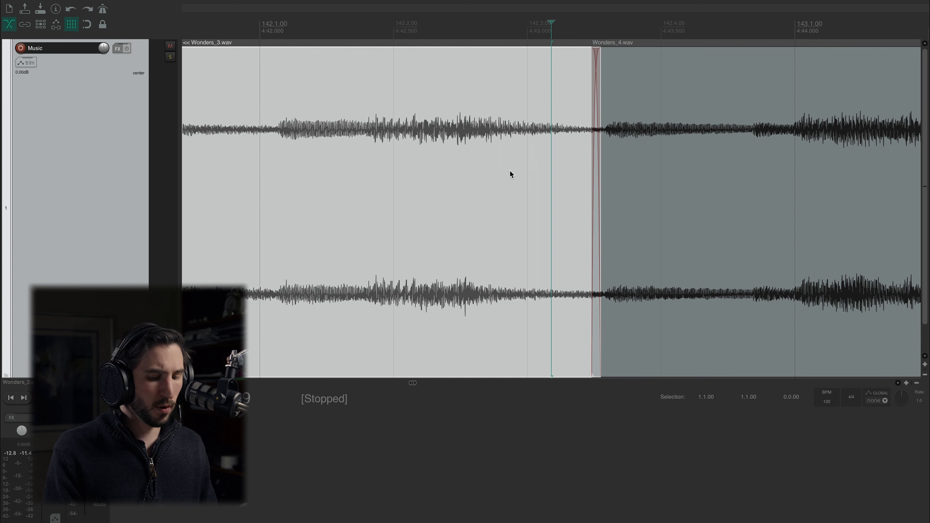
{"action": "scroll", "coordinate": [509, 170], "scroll_direction": "up", "scroll_amount": 2}
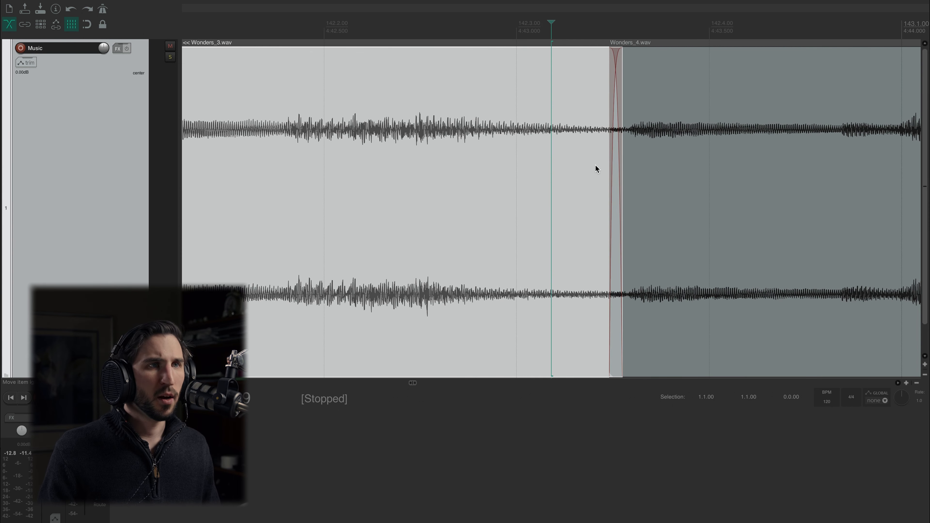
{"action": "mouse_move", "coordinate": [622, 174]}
{"action": "left_mouse_down"}
{"action": "mouse_move", "coordinate": [608, 166]}
{"action": "mouse_move", "coordinate": [616, 166]}
{"action": "left_mouse_up"}
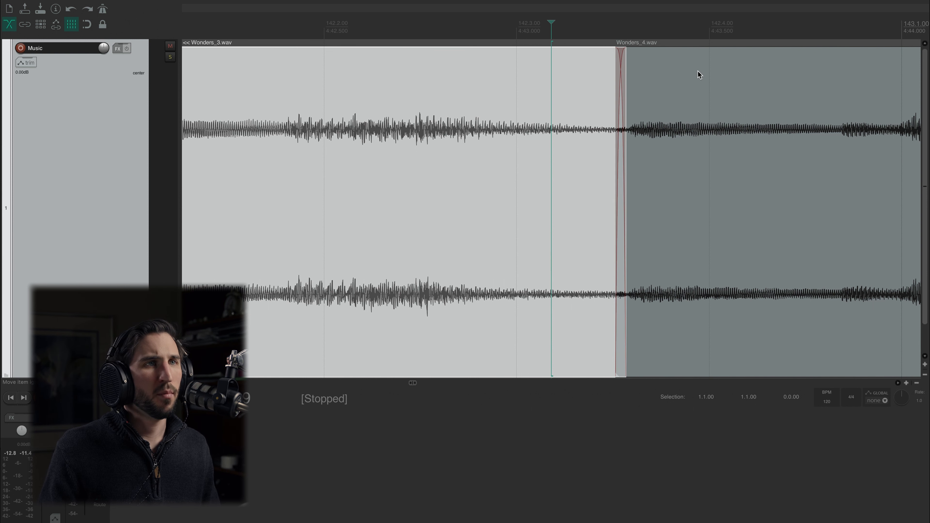
{"action": "left_click", "coordinate": [698, 74]}
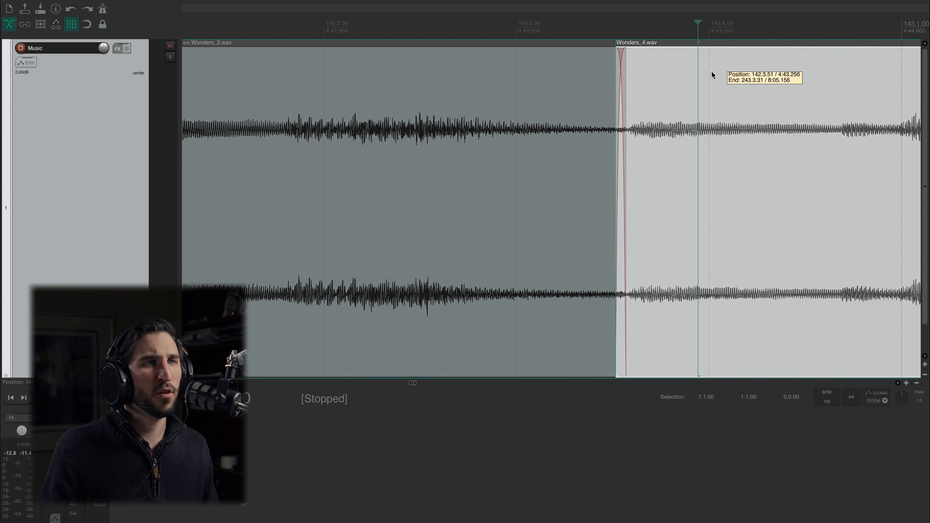
{"action": "left_click", "coordinate": [712, 71]}
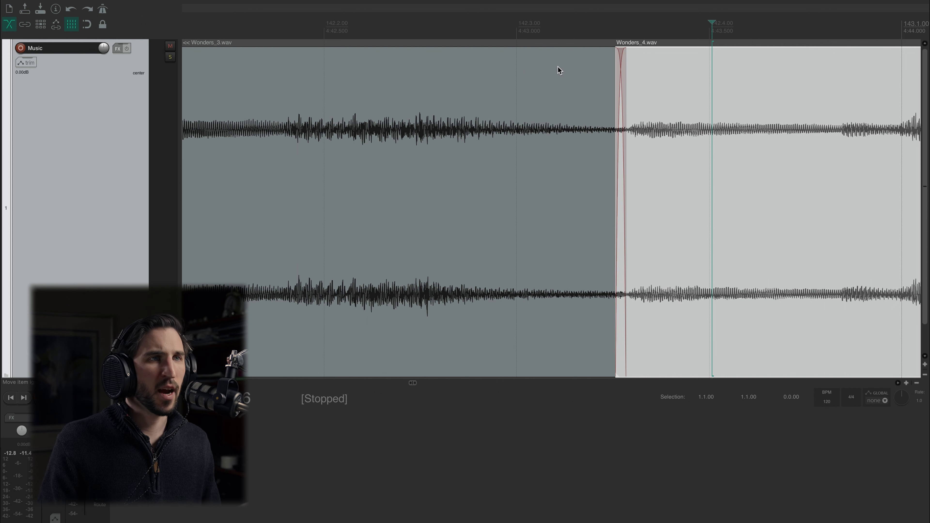
{"action": "left_click", "coordinate": [516, 74]}
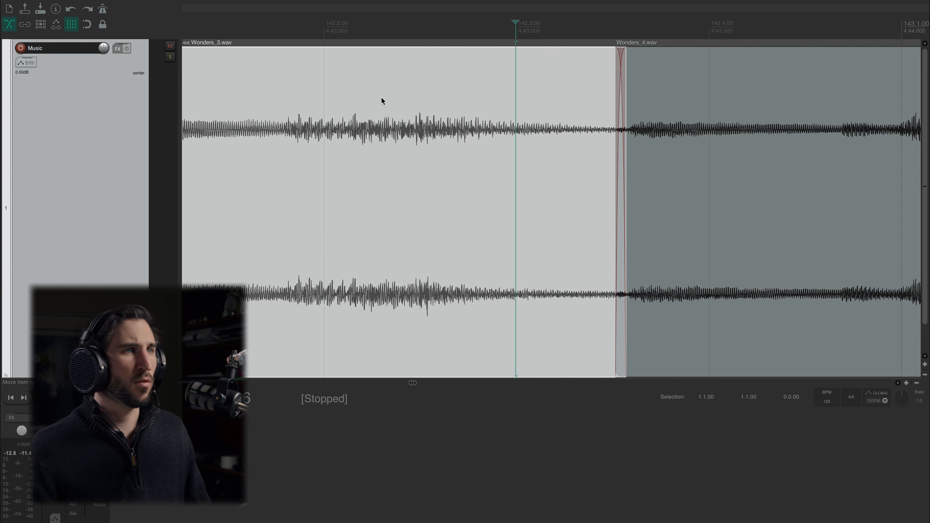
- Play the very short crossfade from about 4:41.0 and repeatedly from just before 4:42 to check the join
{"action": "scroll", "coordinate": [342, 102], "scroll_direction": "down", "scroll_amount": 2}
{"action": "scroll", "coordinate": [347, 103], "scroll_direction": "down", "scroll_amount": 2}
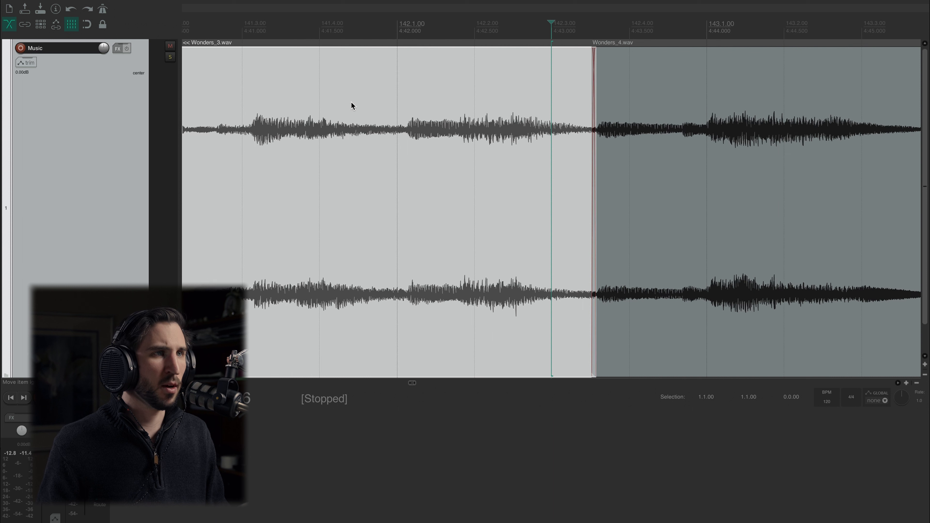
{"action": "left_click", "coordinate": [249, 107]}
{"action": "key", "text": "space"}
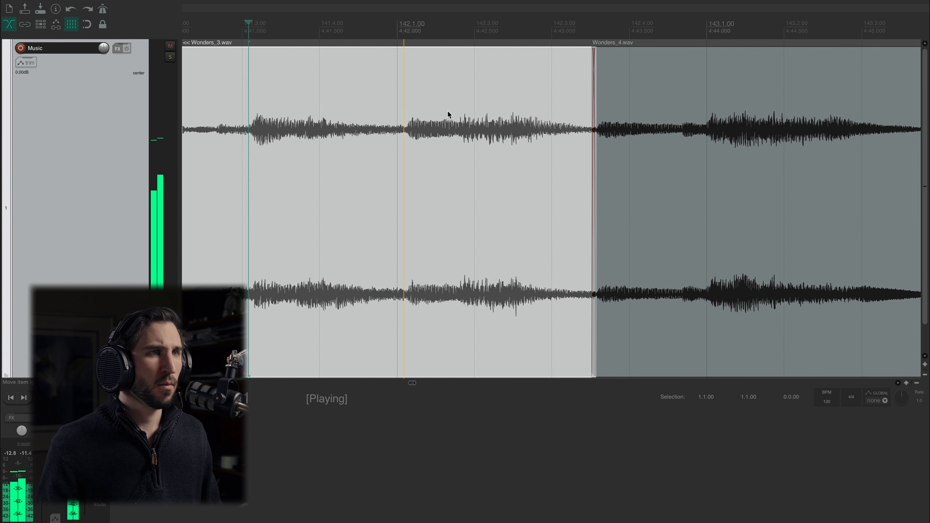
{"action": "key", "text": "space"}
{"action": "left_click", "coordinate": [391, 98]}
{"action": "key", "text": "space"}
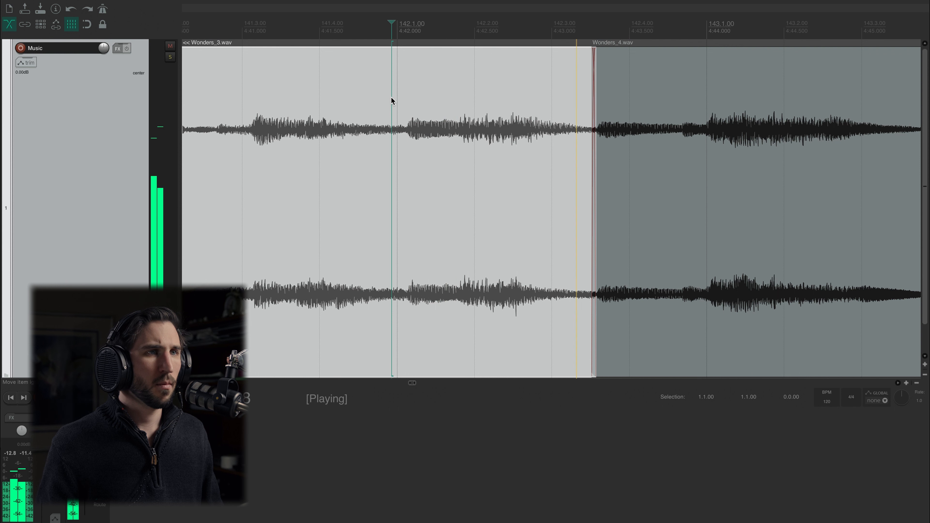
{"action": "key", "text": "space"}
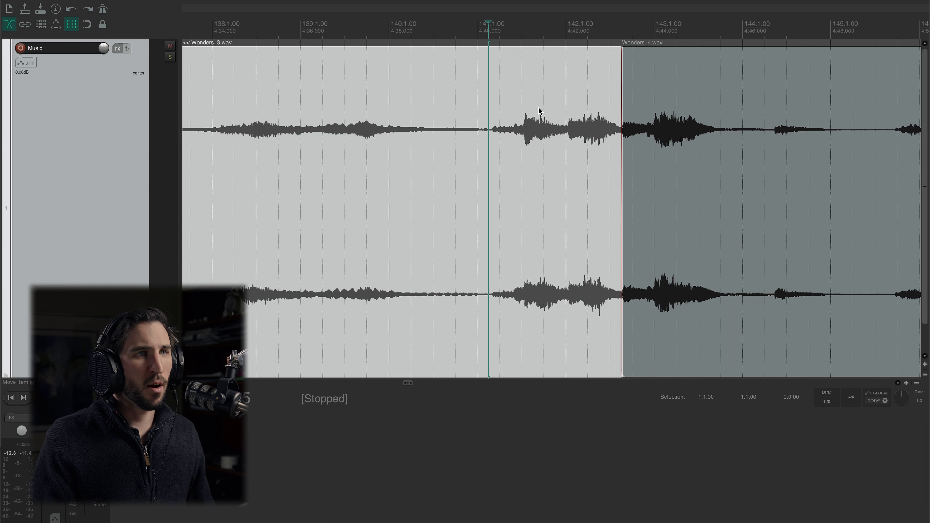
{"action": "left_click", "coordinate": [564, 104]}
{"action": "key", "text": "space"}
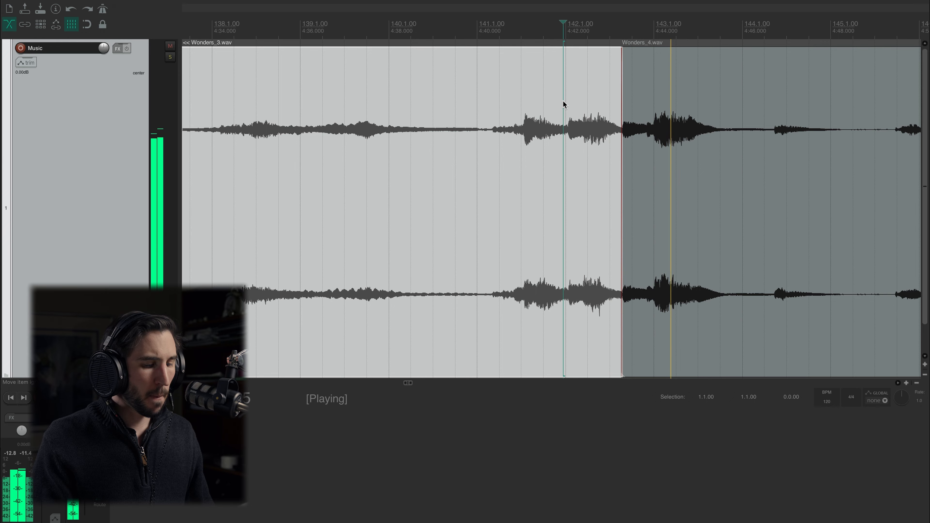
{"action": "key", "text": "space"}
- Crossfade Wonders_1 into Wonders_2 over about 0.7 s on the sustained note, from about 0:39.1 to 0:39.8, by overlapping the two items
{"action": "scroll", "coordinate": [549, 110], "scroll_direction": "down", "scroll_amount": 10}
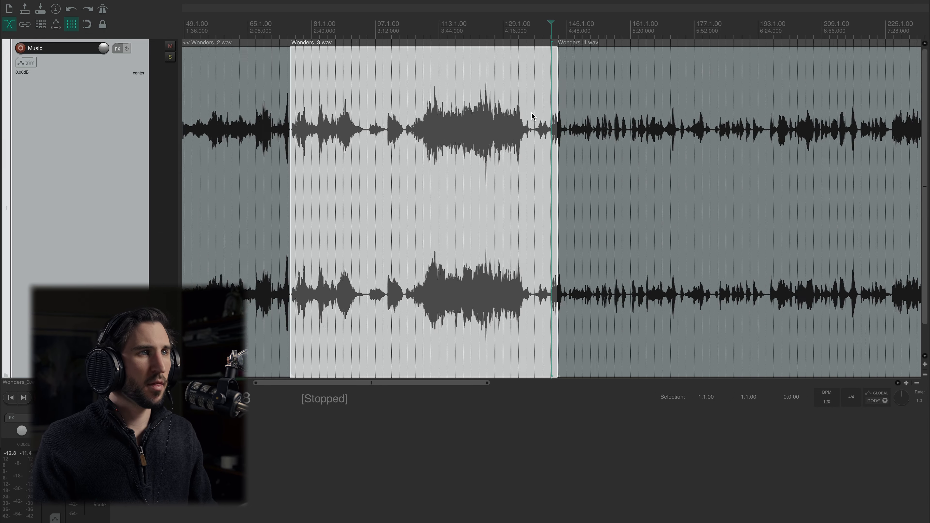
{"action": "scroll", "coordinate": [533, 117], "scroll_direction": "down", "scroll_amount": 6}
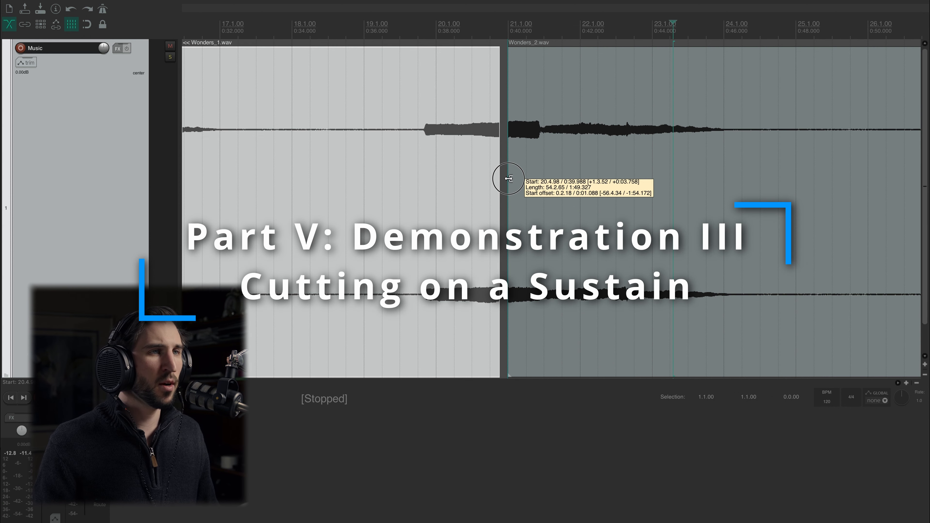
{"action": "left_click_drag", "start_coordinate": [499, 179], "coordinate": [477, 183]}
{"action": "left_click", "coordinate": [395, 136]}
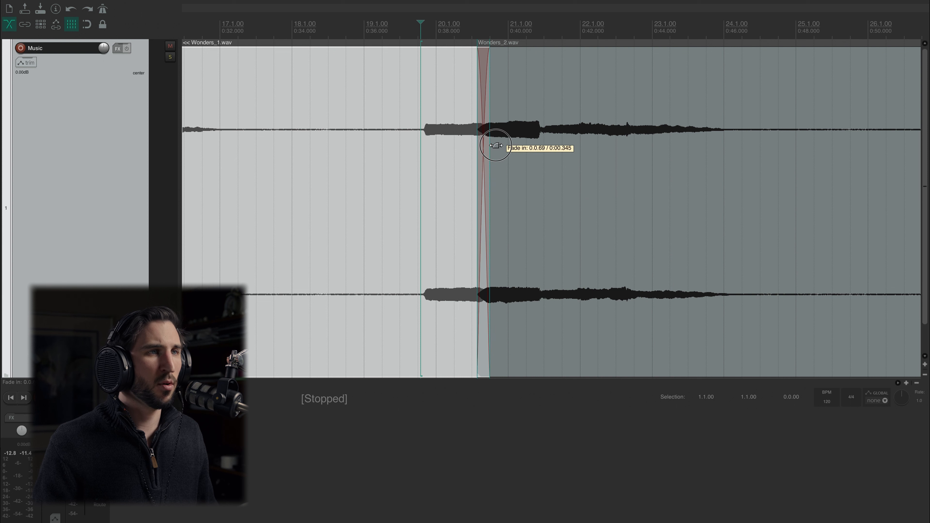
{"action": "left_click_drag", "start_coordinate": [496, 145], "coordinate": [502, 146]}
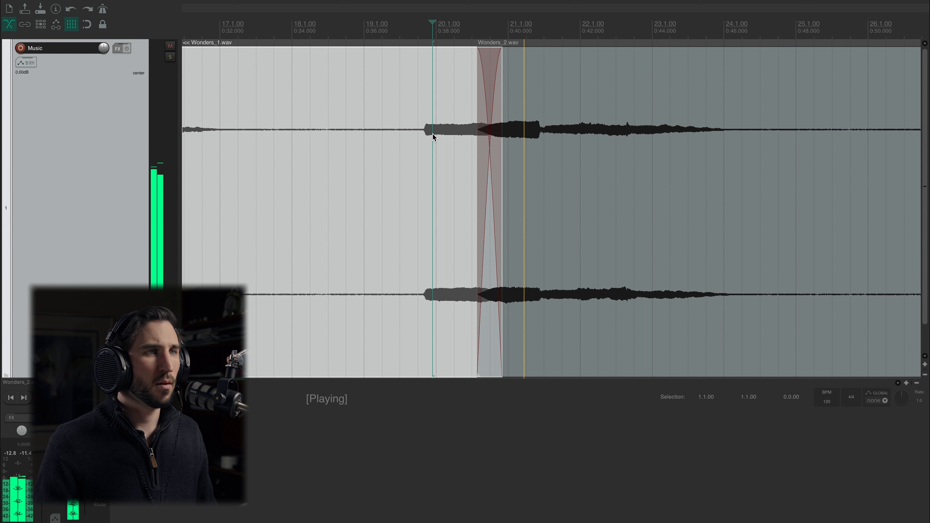
- Play the sustained-note crossfade repeatedly from about 0:37.6, just before the note starts, to check the join
{"action": "key", "text": "space"}
{"action": "left_click", "coordinate": [420, 133]}
{"action": "key", "text": "space"}
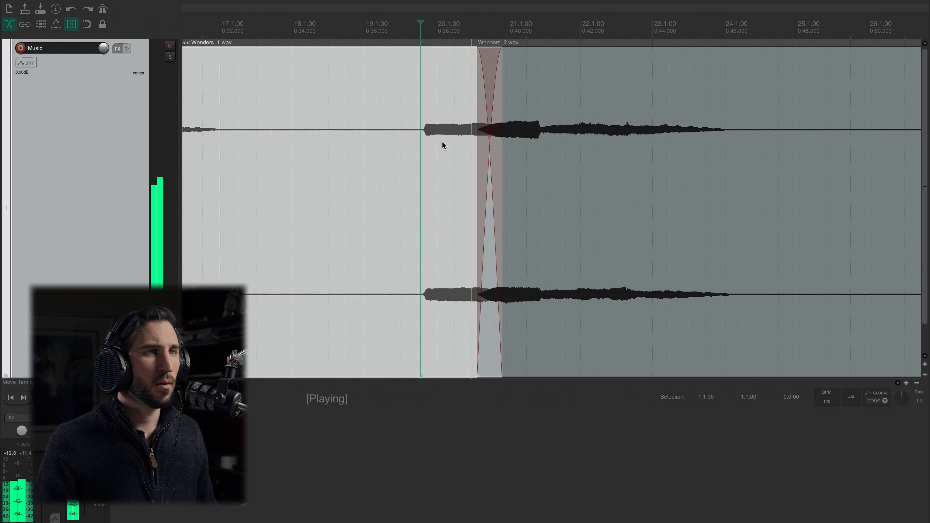
{"action": "key", "text": "space"}
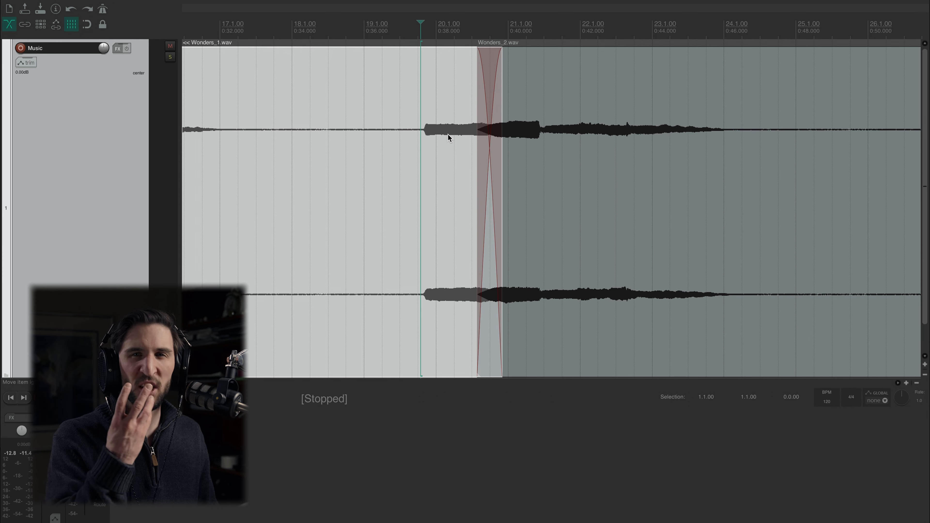
{"action": "key", "text": "space"}
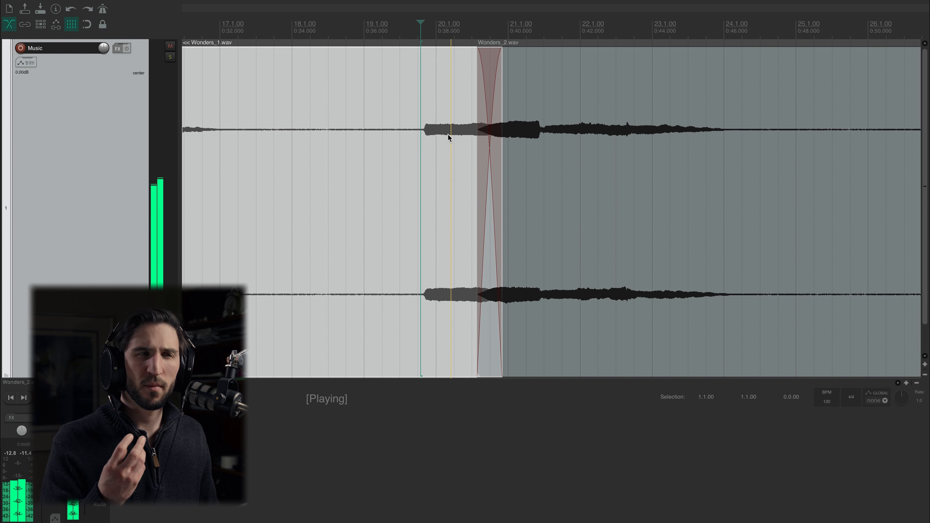